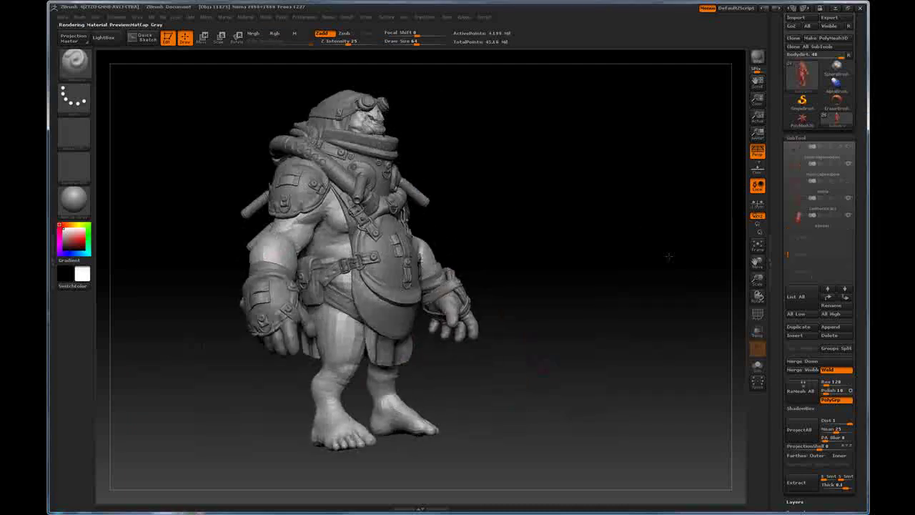
Step: Orbit the grey character, preview the Lglove subtool, then view the painted character from the side
drag(665, 255, 627, 216)
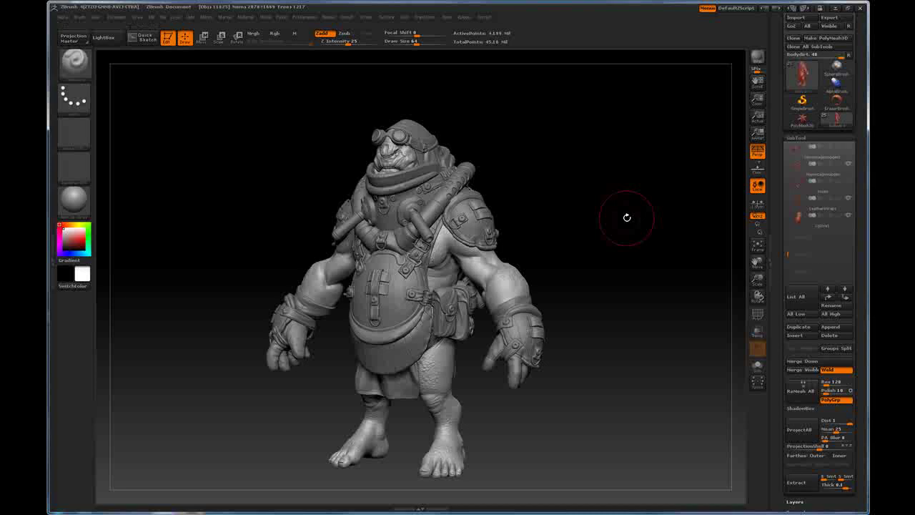
click(822, 218)
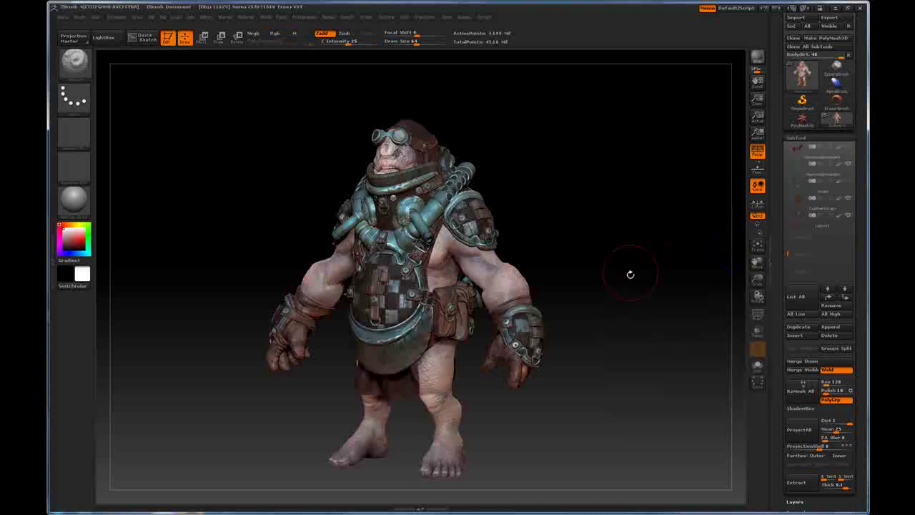
drag(631, 274, 605, 245)
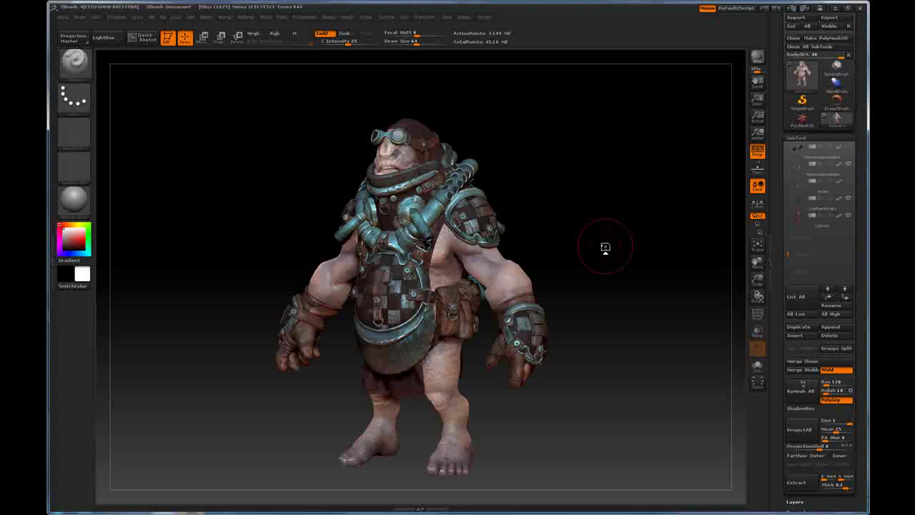
drag(605, 247, 635, 265)
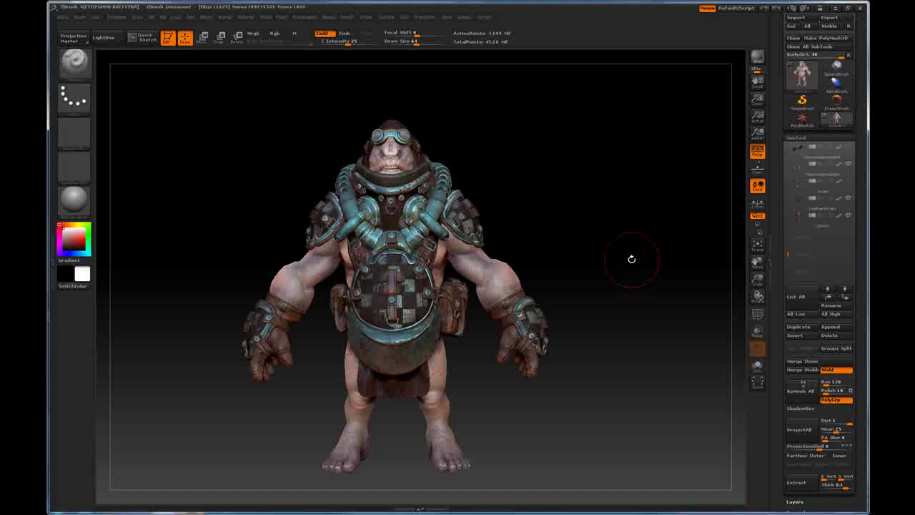
drag(668, 267, 653, 275)
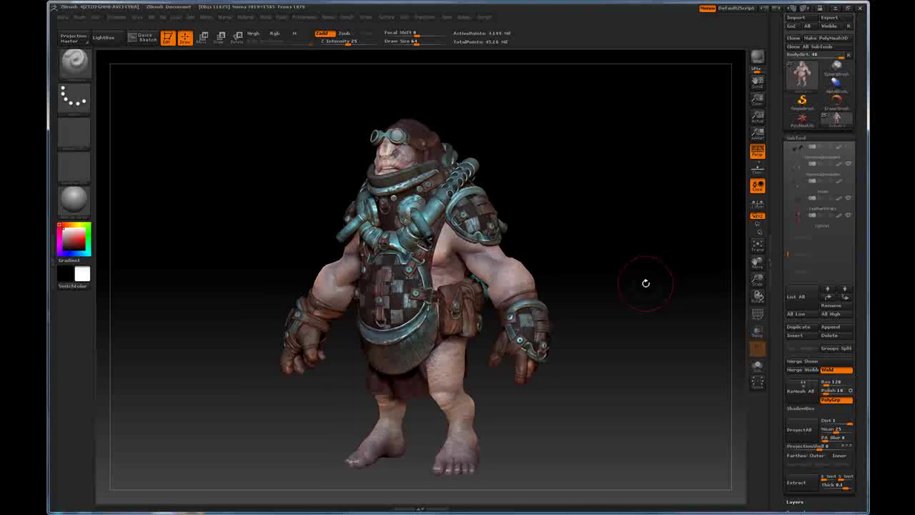
drag(645, 283, 629, 238)
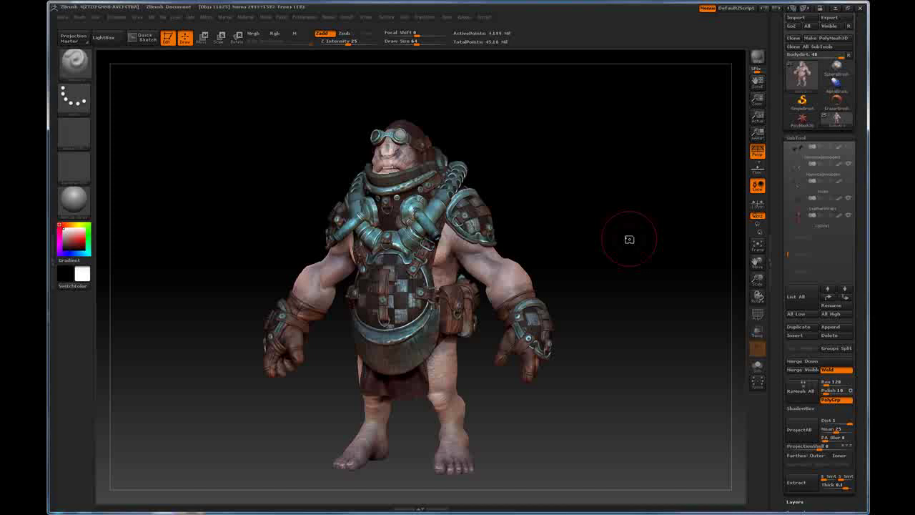
mouse_move(644, 257)
mouse_down()
mouse_move(672, 256)
mouse_move(643, 275)
mouse_up()
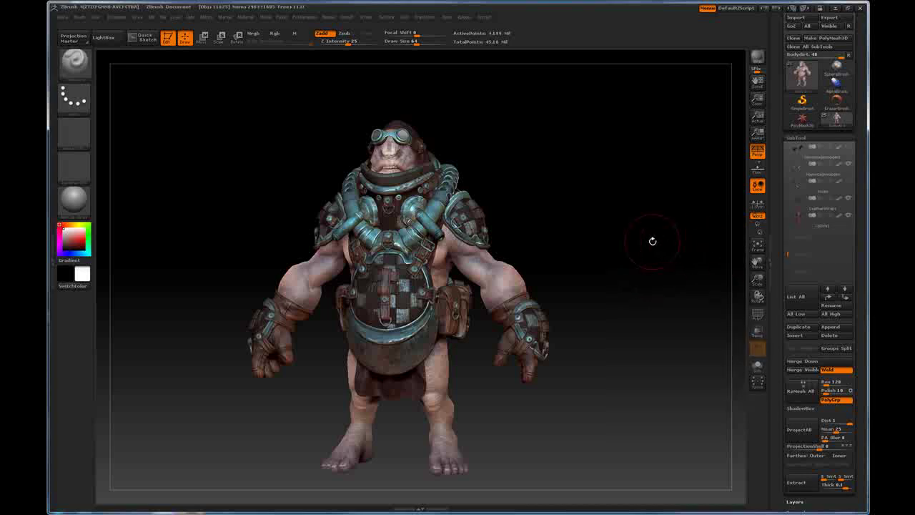
drag(647, 243, 630, 245)
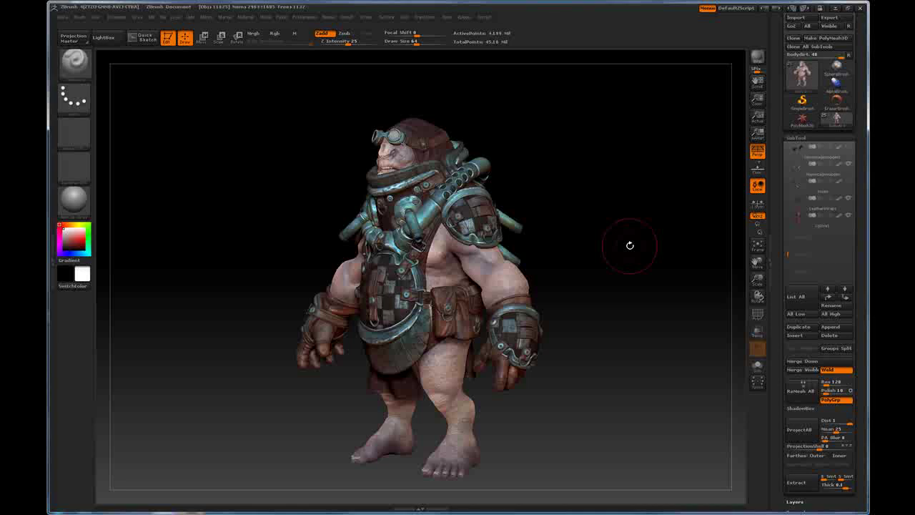
Step: Select the Lglove1 subtool, turn on Solo, and frame it with F
click(842, 226)
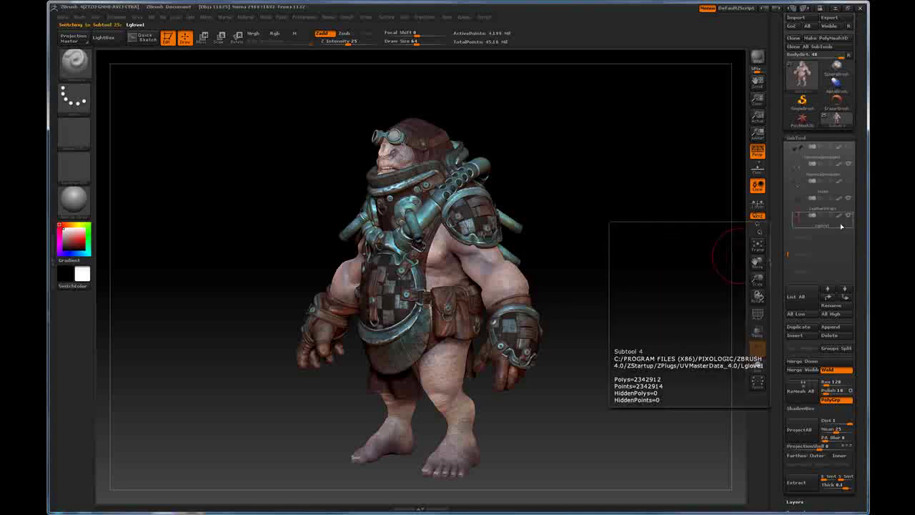
click(757, 365)
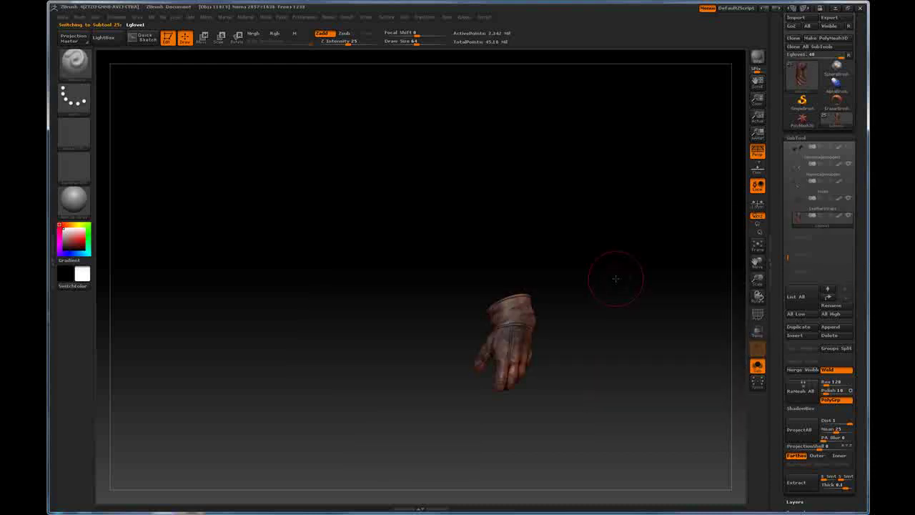
key(f)
alt+drag(655, 293, 612, 272)
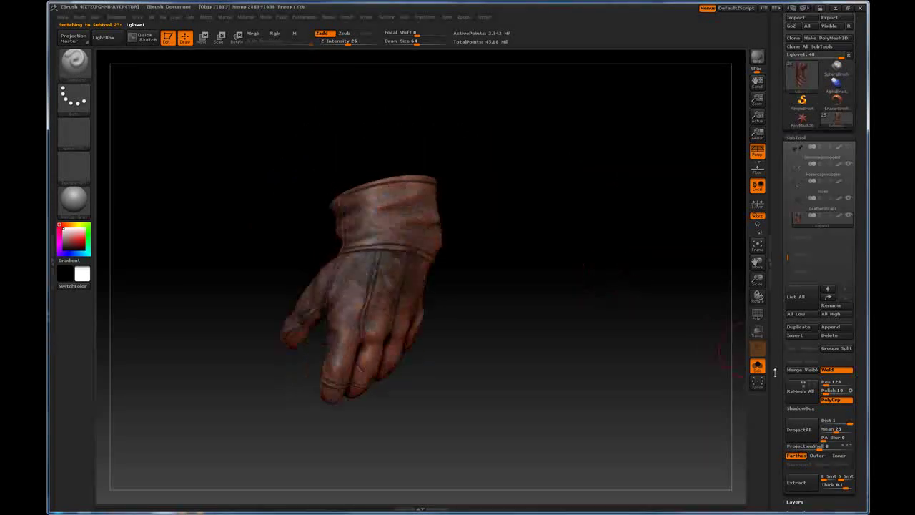
Step: Expand the glove's Geometry, UV Map, Texture Map, Displacement Map and Normal Map panels
scroll(815, 372, down, 5)
click(808, 255)
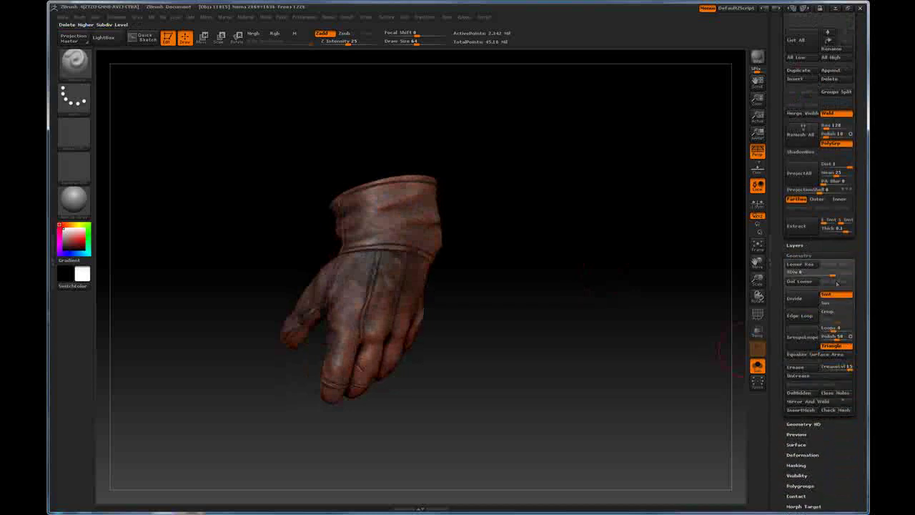
scroll(780, 293, down, 5)
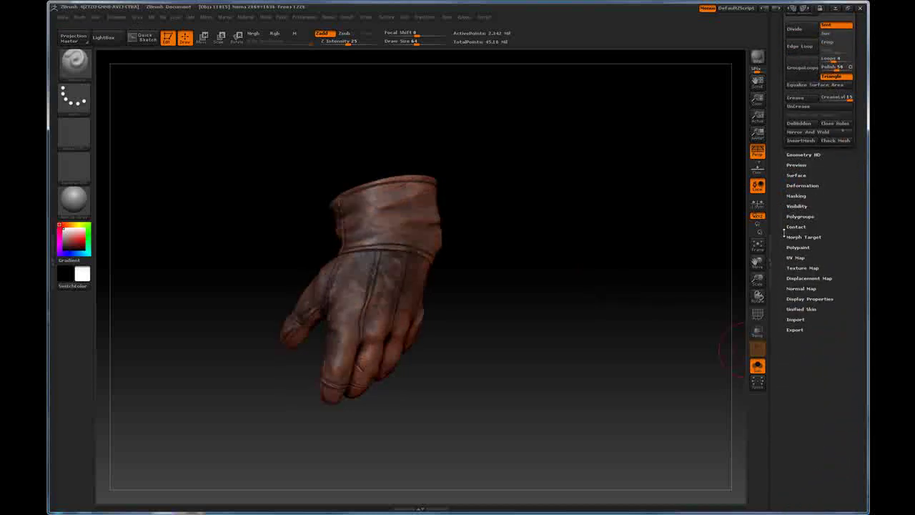
click(795, 257)
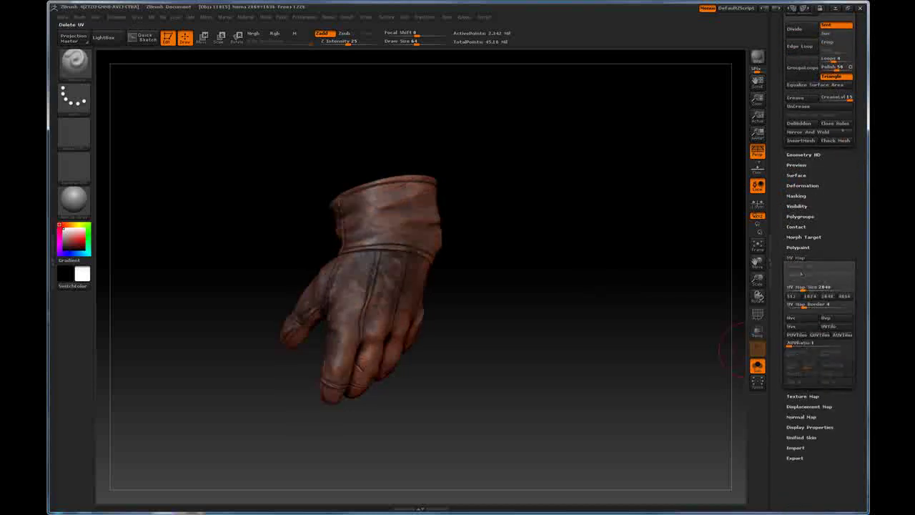
click(803, 396)
scroll(787, 455, down, 3)
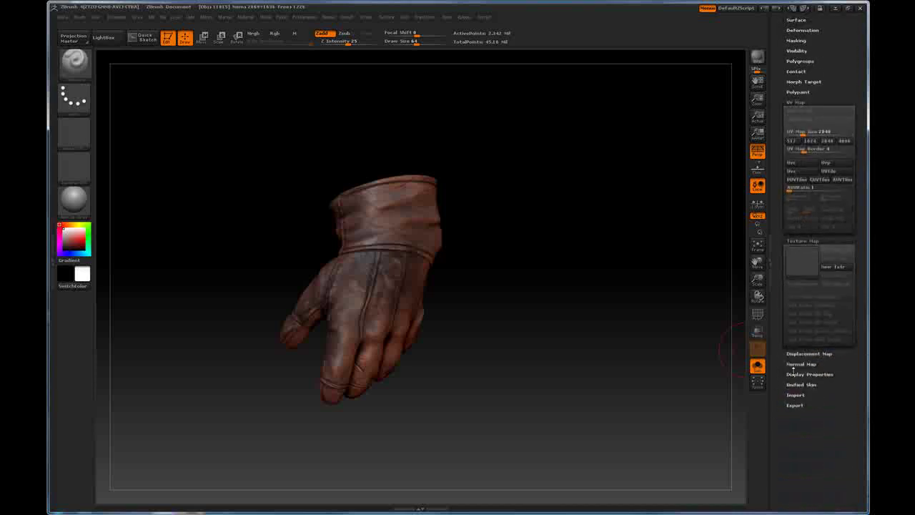
click(796, 353)
click(799, 466)
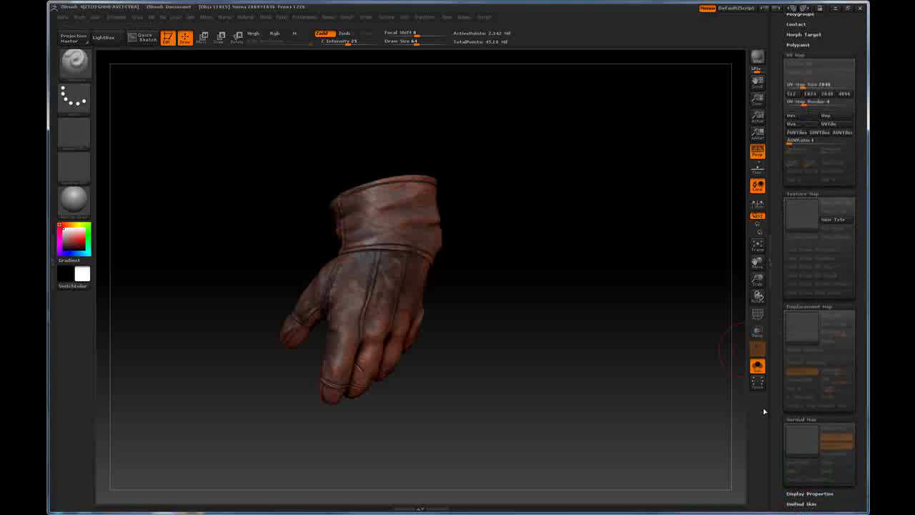
drag(773, 275, 780, 429)
drag(579, 267, 554, 280)
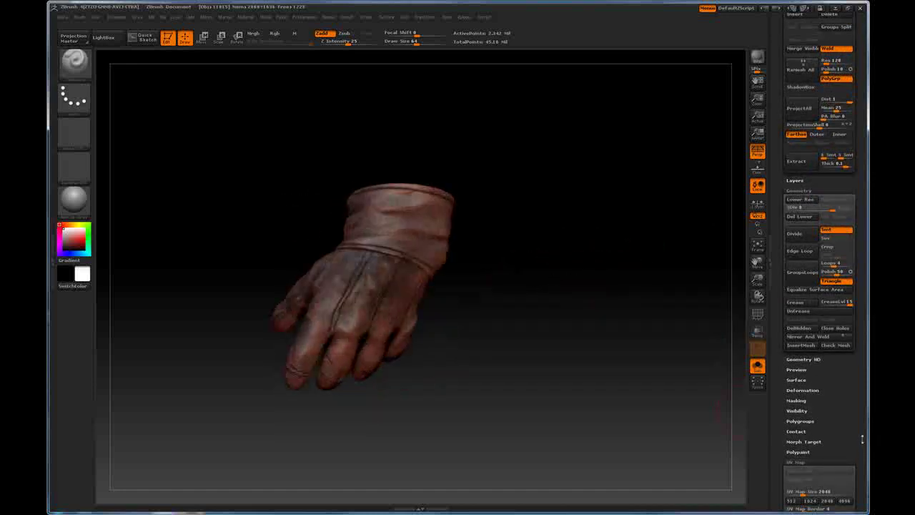
mouse_move(865, 444)
mouse_down()
mouse_move(866, 351)
mouse_move(866, 444)
mouse_up()
drag(490, 325, 588, 301)
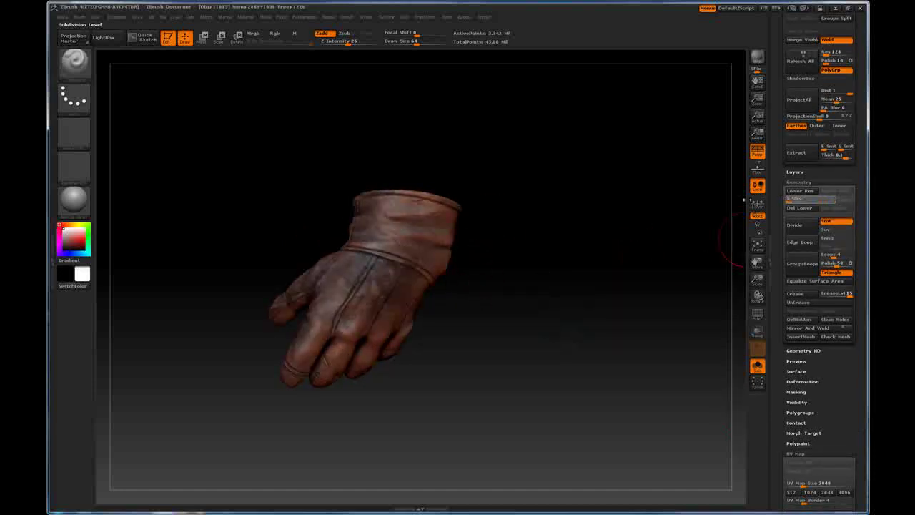
Step: Set the glove to SDiv 1 and turn on Draw Polyframe to show polygroups
click(787, 198)
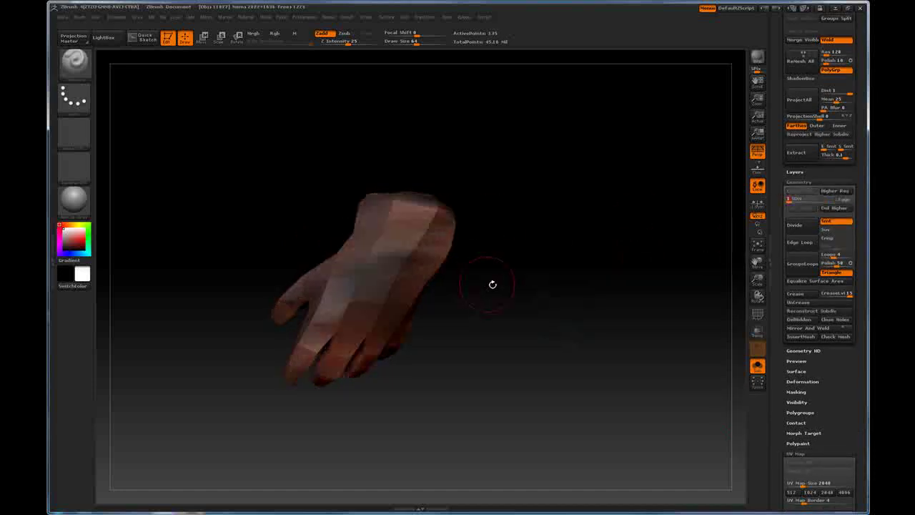
click(757, 313)
mouse_move(635, 296)
mouse_down()
mouse_move(581, 271)
mouse_move(617, 282)
mouse_move(541, 319)
mouse_move(598, 313)
mouse_move(565, 327)
mouse_move(585, 325)
mouse_move(565, 317)
mouse_move(634, 309)
mouse_move(586, 312)
mouse_move(617, 314)
mouse_up()
drag(525, 333, 719, 255)
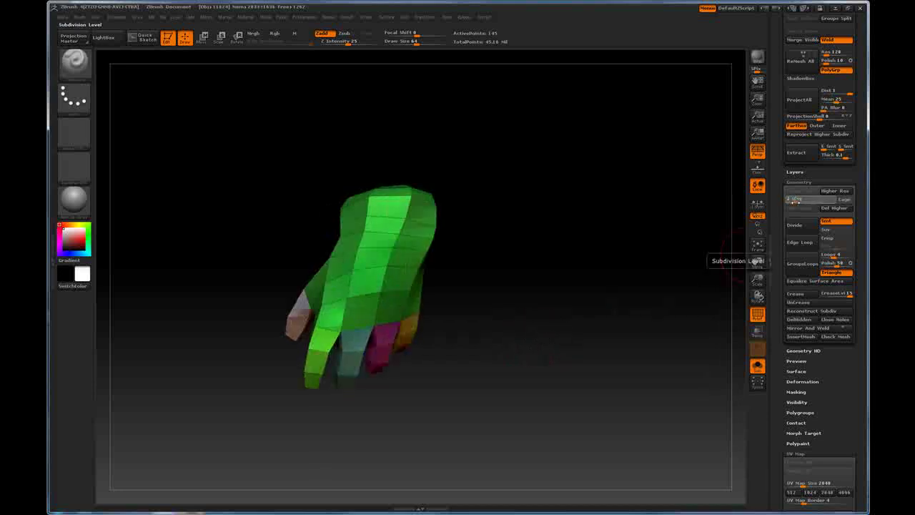
Step: Divide the glove once with Ctrl+D and delete the lower subdivision level
key(ctrl+d)
drag(672, 254, 556, 258)
click(800, 208)
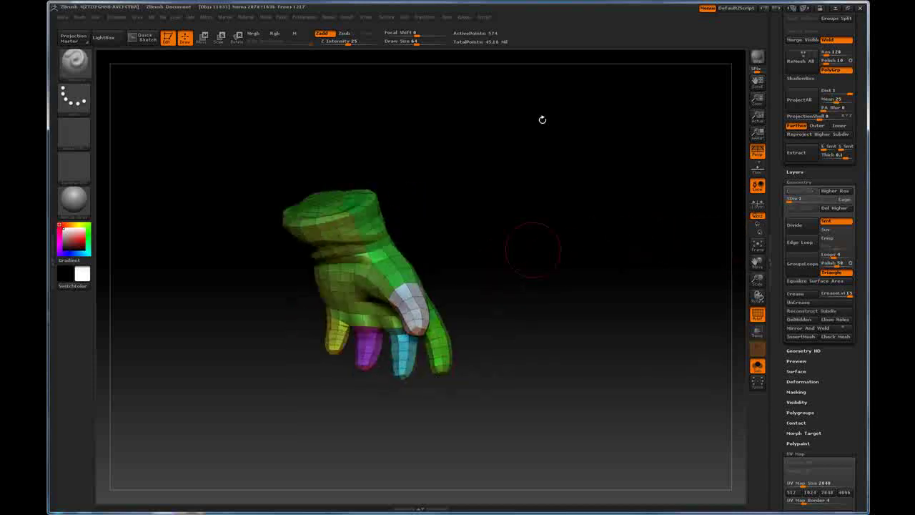
drag(517, 204, 564, 270)
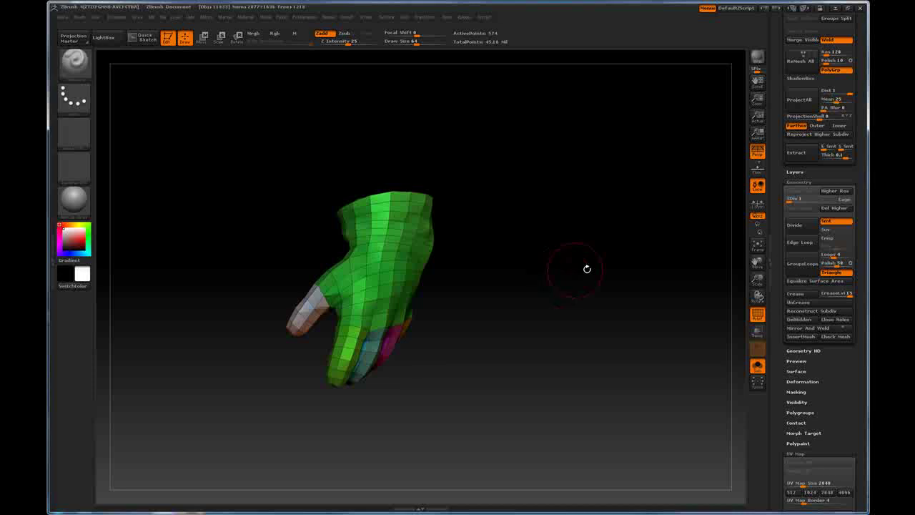
drag(644, 190, 594, 214)
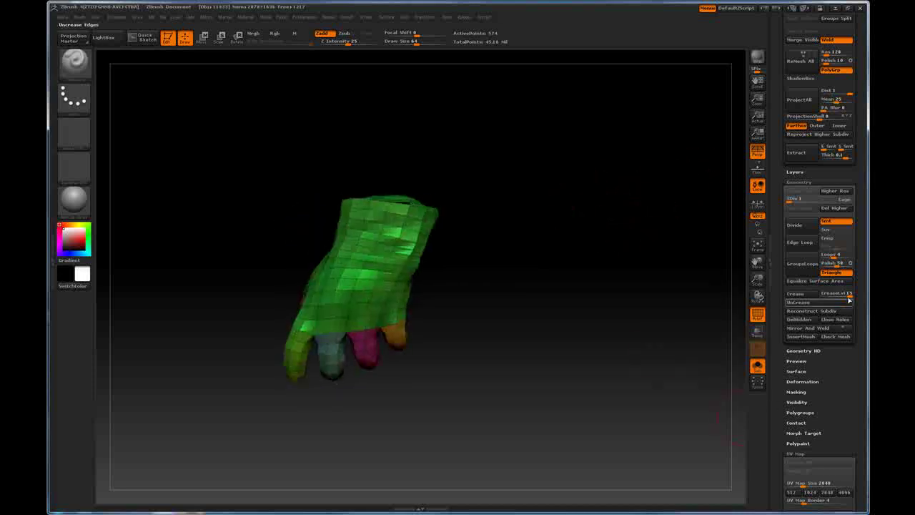
scroll(823, 215, down, 5)
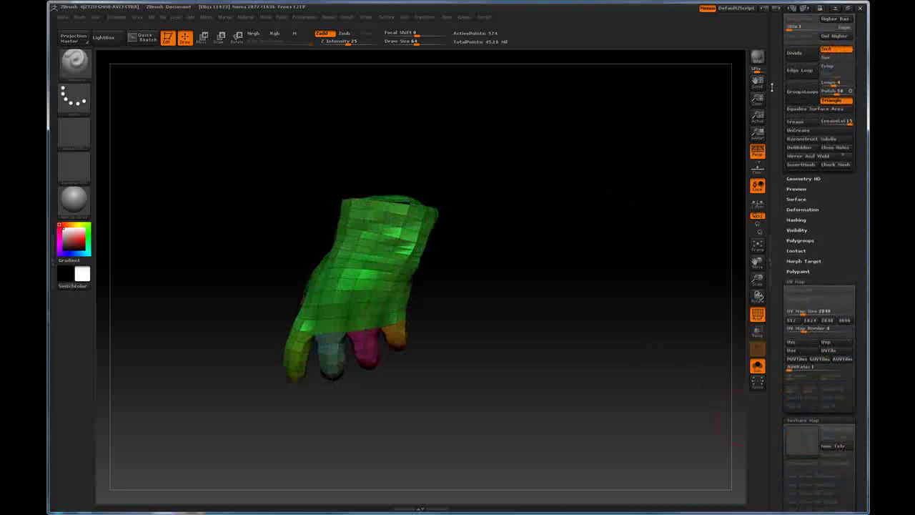
scroll(851, 263, up, 5)
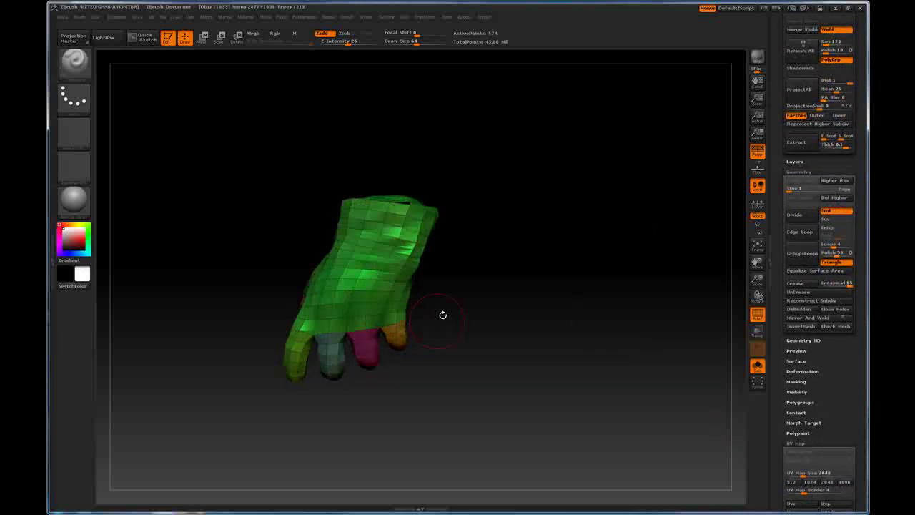
drag(488, 271, 527, 268)
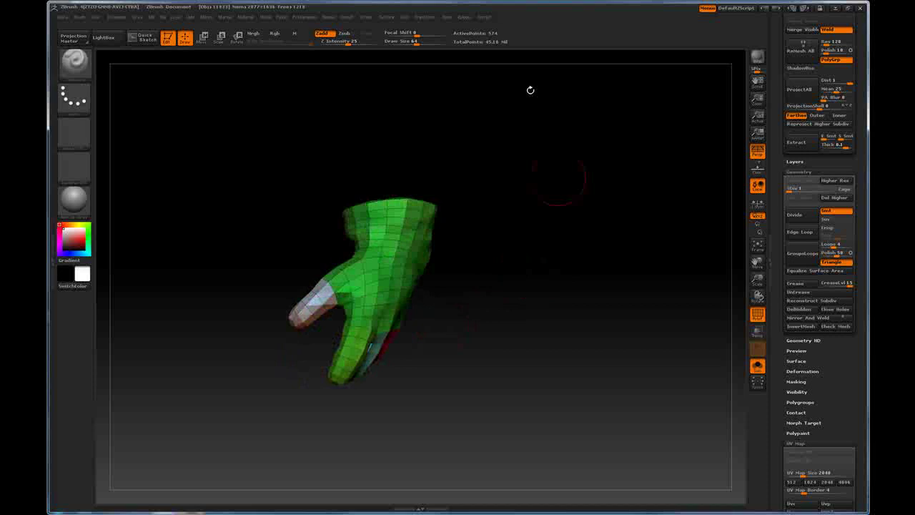
click(465, 17)
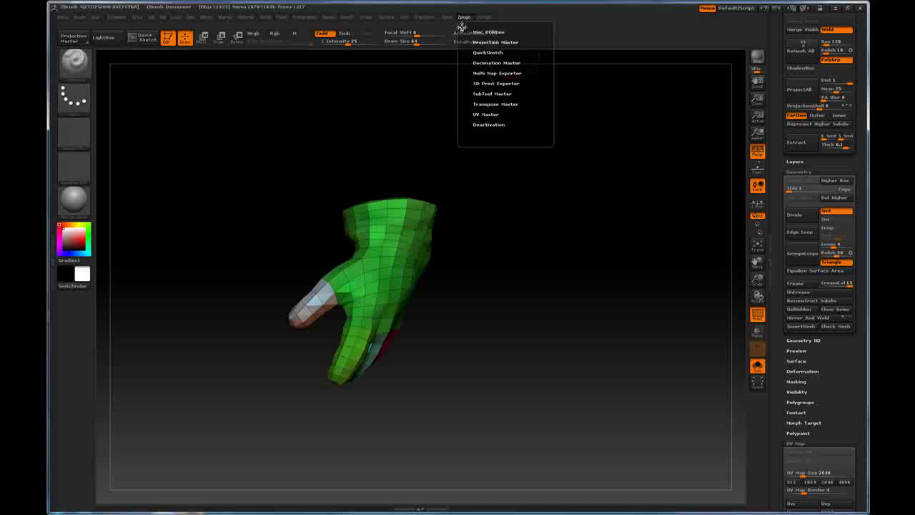
Step: In UV Master, enable Polygroups and unwrap the glove into 8 UV islands
click(461, 26)
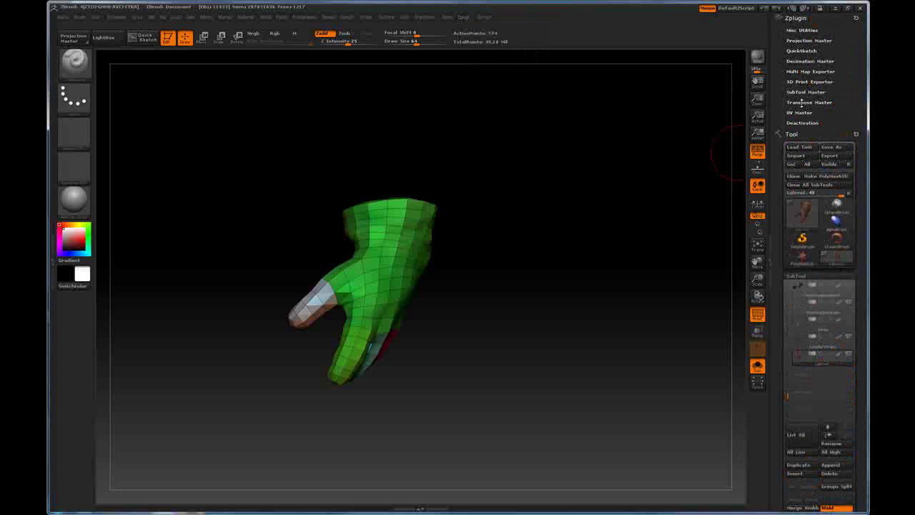
click(798, 112)
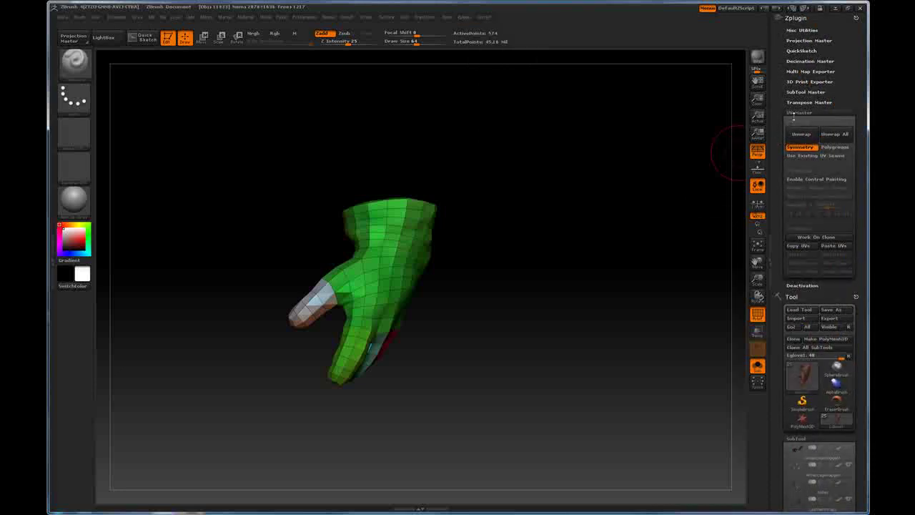
drag(605, 184, 605, 188)
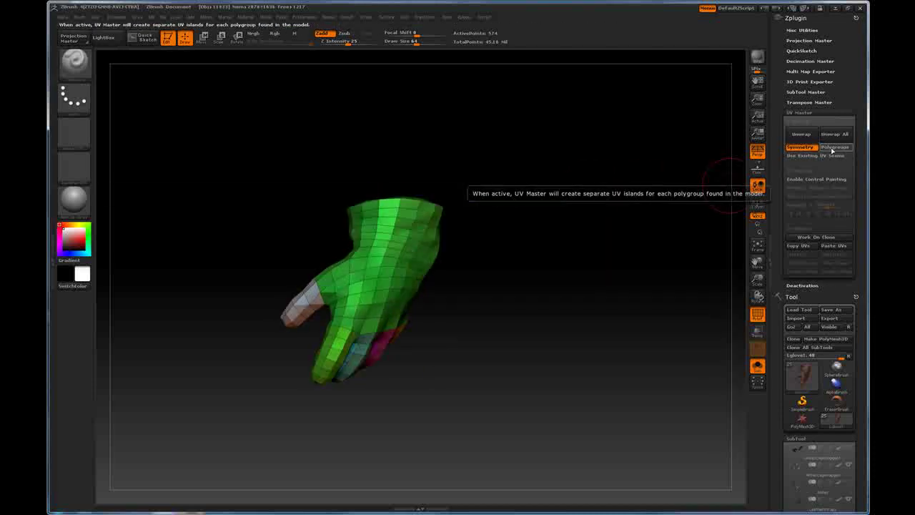
click(826, 149)
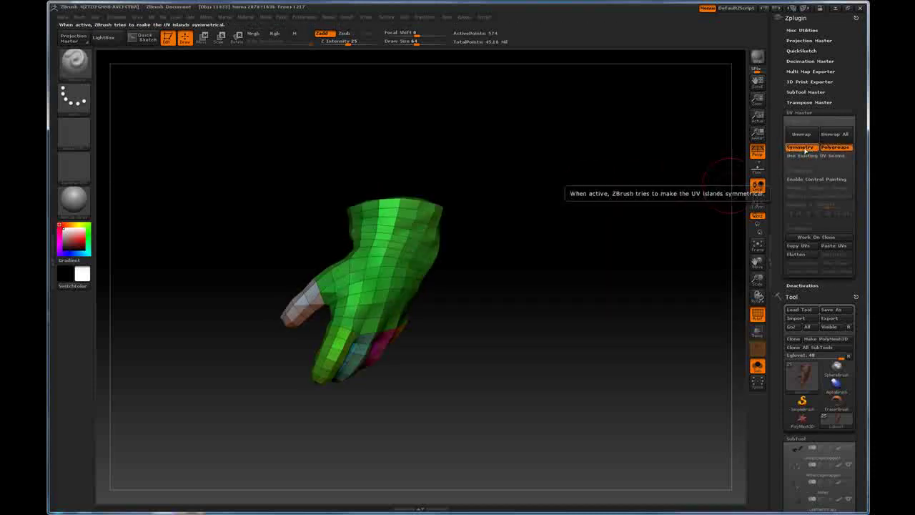
drag(715, 190, 696, 200)
click(806, 135)
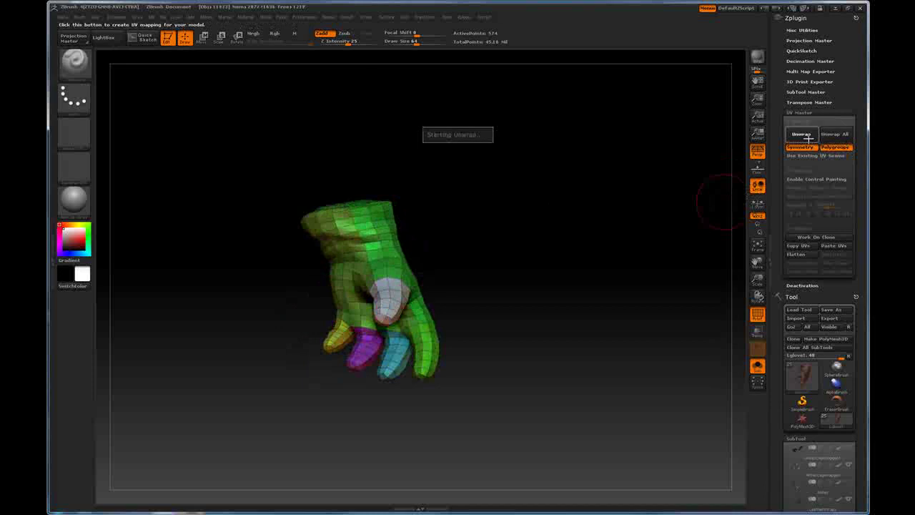
drag(530, 184, 593, 223)
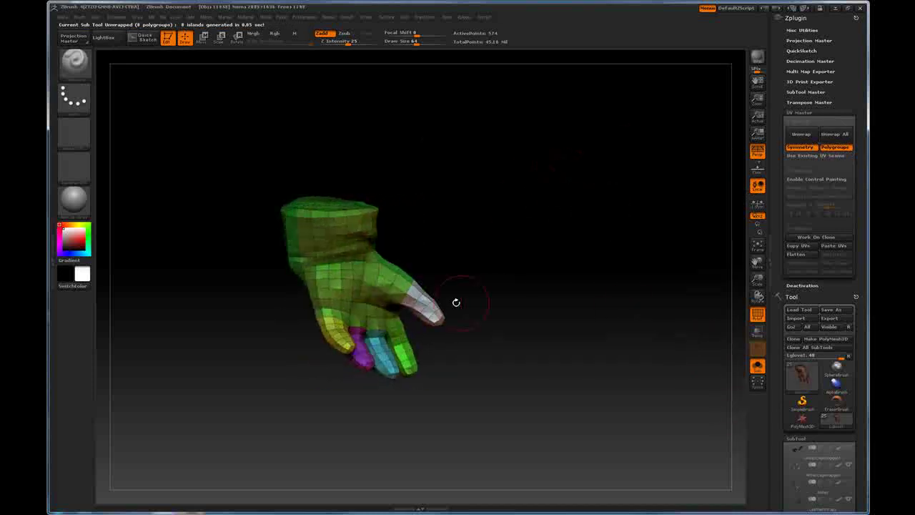
drag(457, 301, 554, 307)
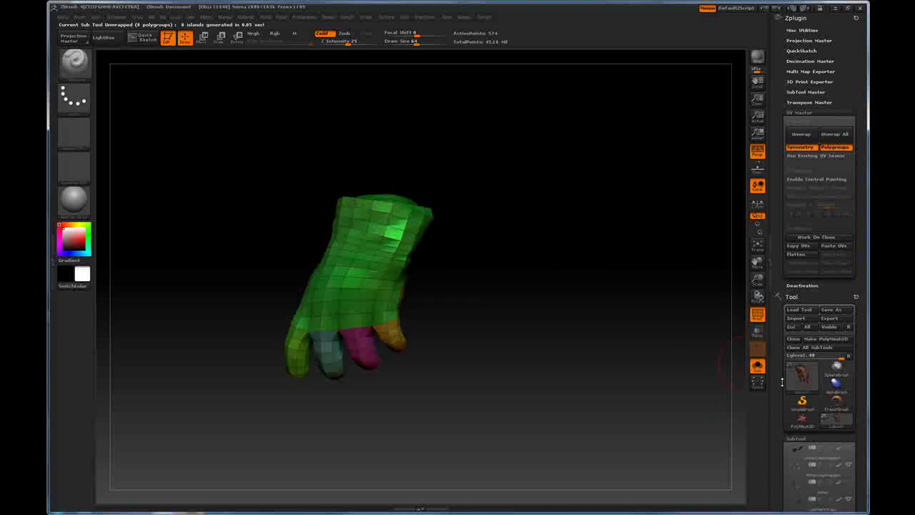
scroll(786, 357, down, 15)
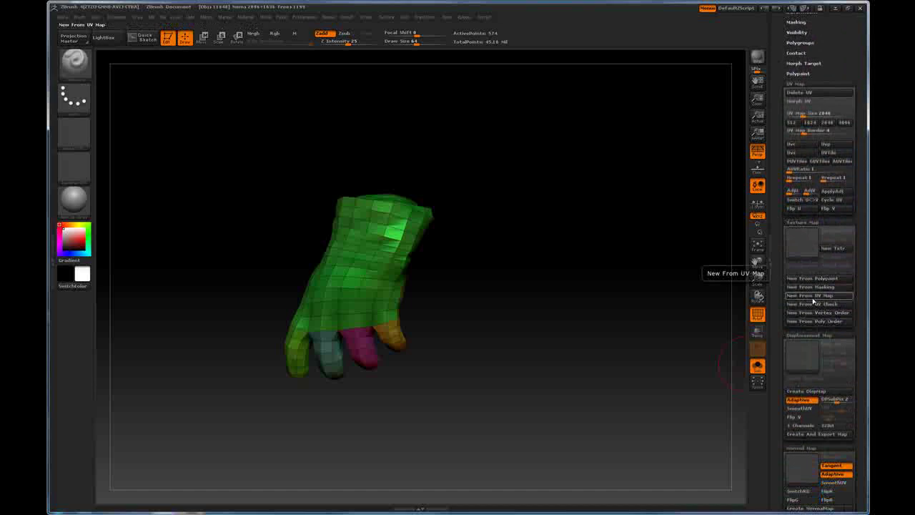
Step: Apply a 2048×2048 UV check texture, then set Texture Off and disable Polyframe
click(808, 304)
mouse_move(802, 252)
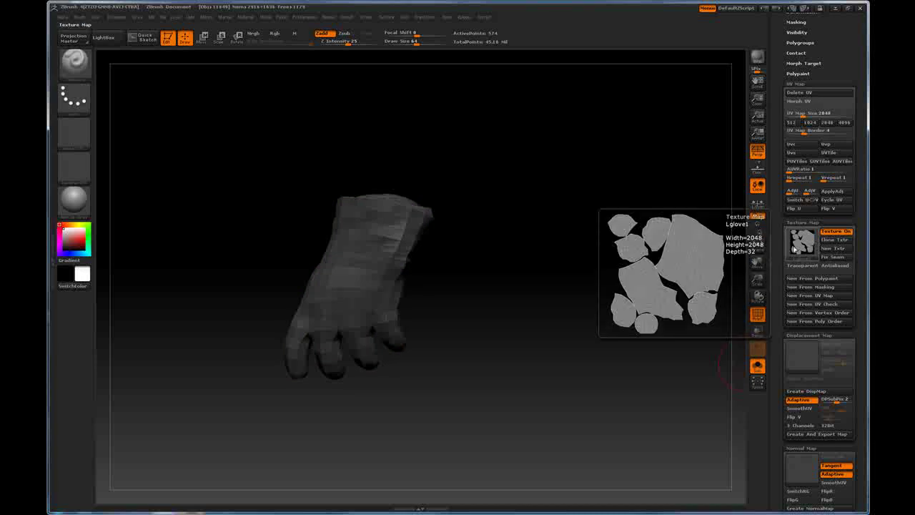
click(804, 243)
click(485, 249)
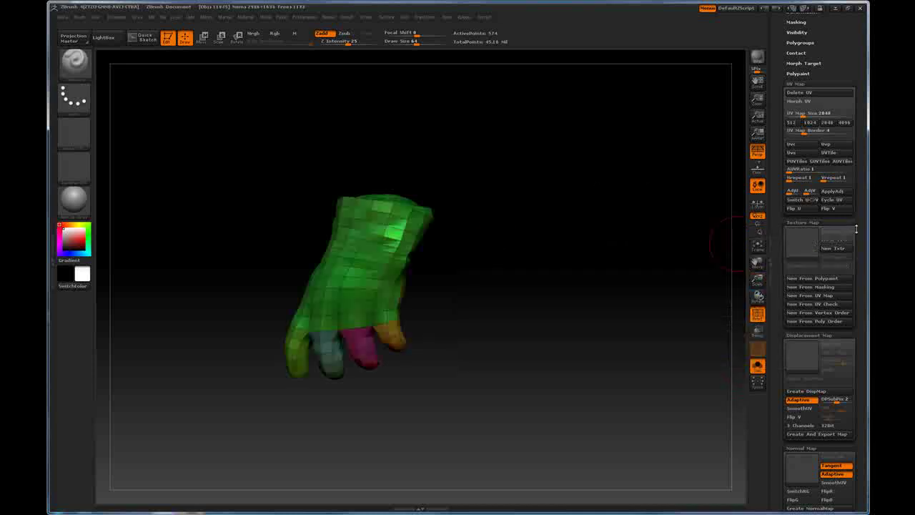
drag(726, 243, 744, 326)
click(757, 314)
drag(627, 315, 682, 265)
Step: Drag the glove's SDiv slider from its highest level down to 1
drag(779, 117, 779, 124)
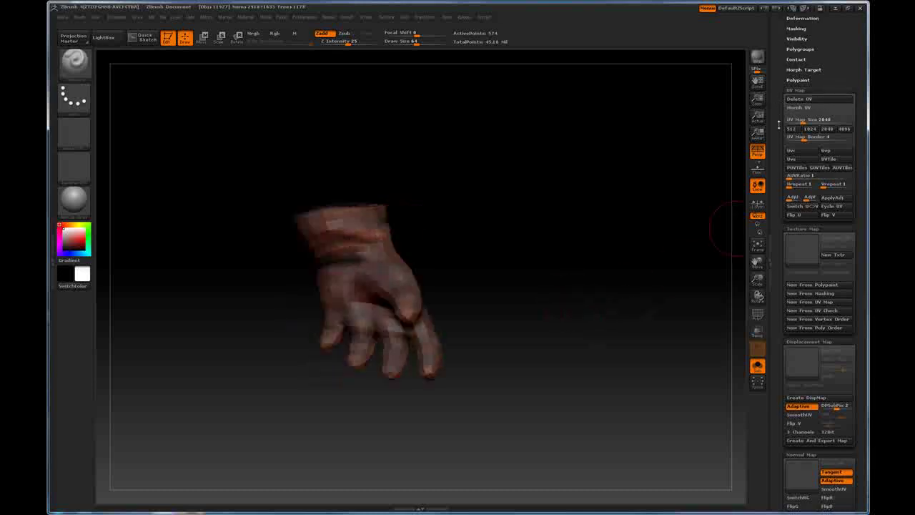
scroll(779, 124, up, 10)
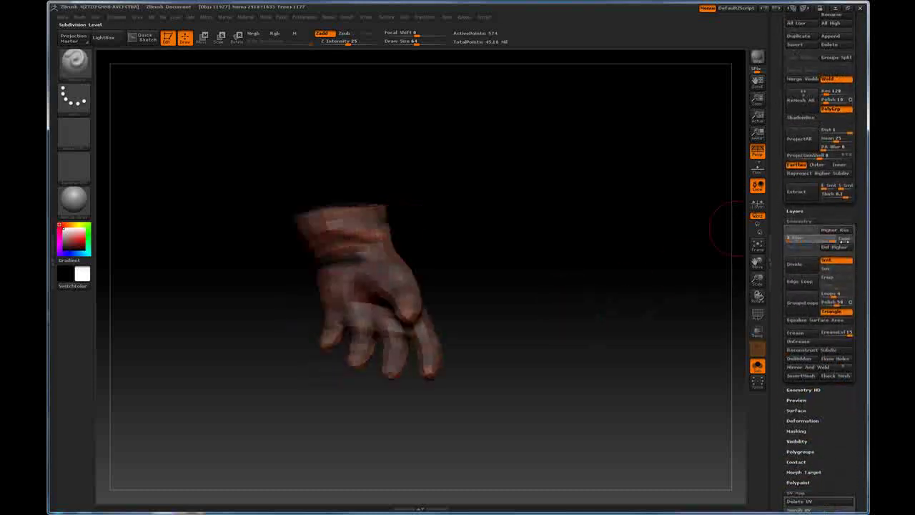
click(832, 238)
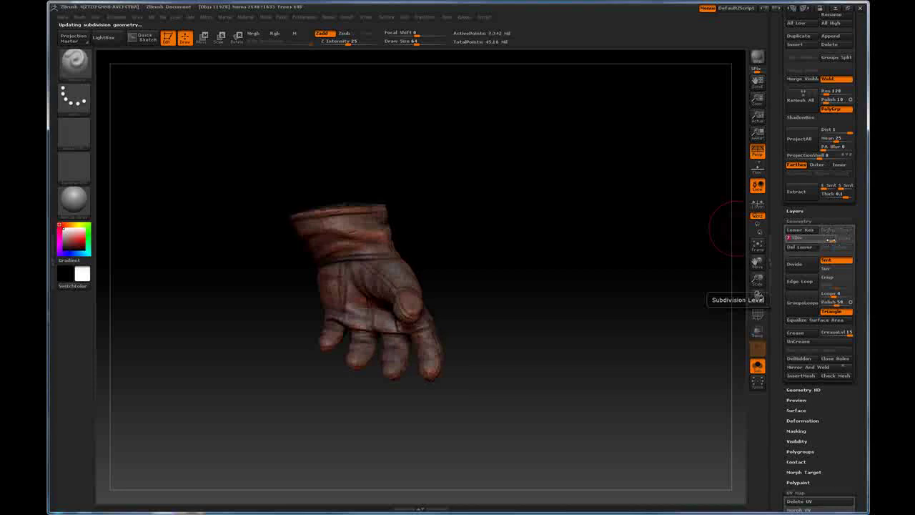
drag(831, 240, 779, 240)
drag(586, 303, 565, 315)
Step: Scroll to the Displacement Map settings and orbit the low-poly glove to review it
drag(785, 439, 781, 342)
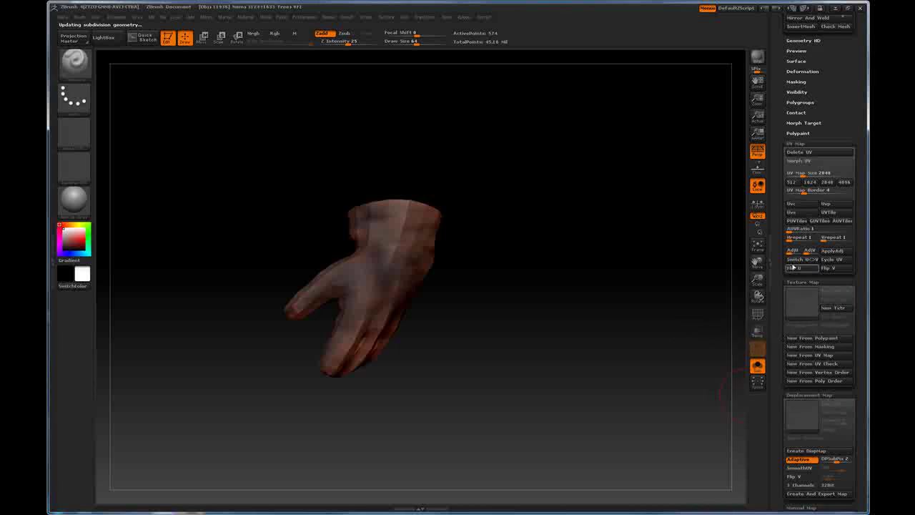
drag(737, 418, 776, 367)
mouse_move(715, 372)
mouse_down()
mouse_move(572, 372)
mouse_move(715, 390)
mouse_up()
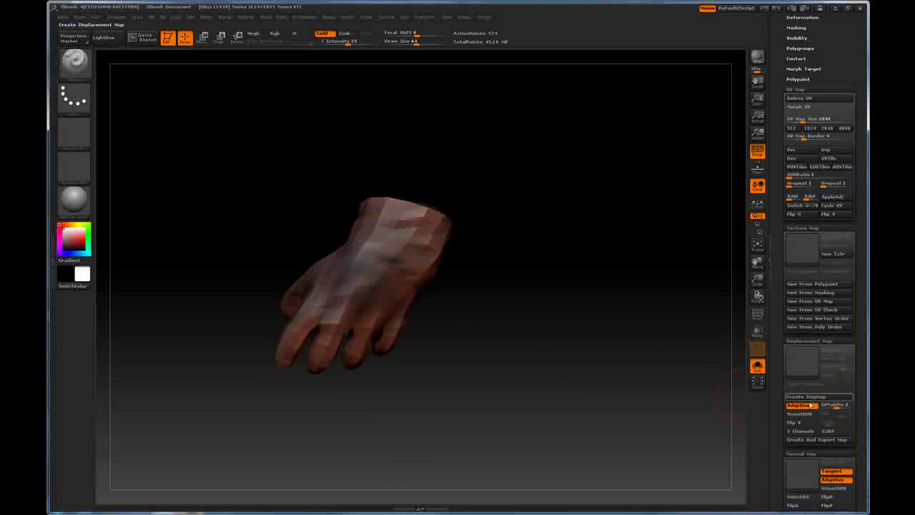
drag(783, 416, 783, 385)
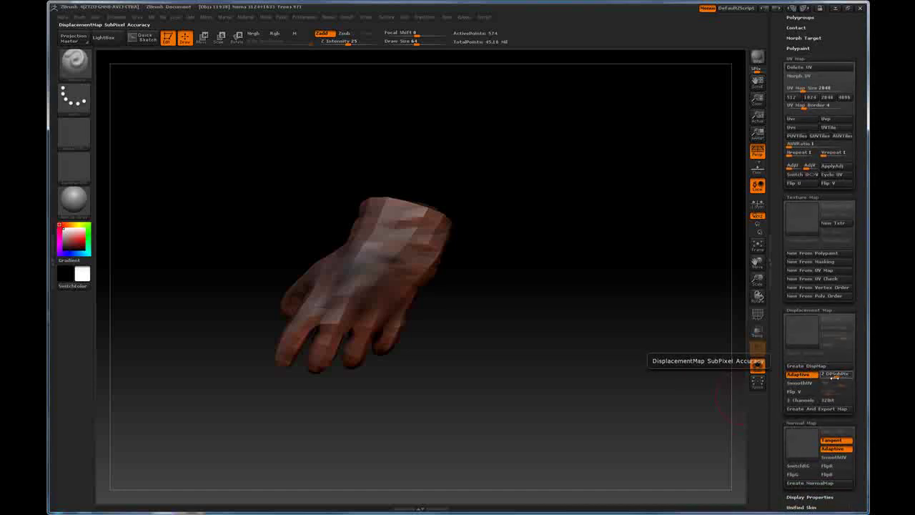
drag(509, 334, 485, 309)
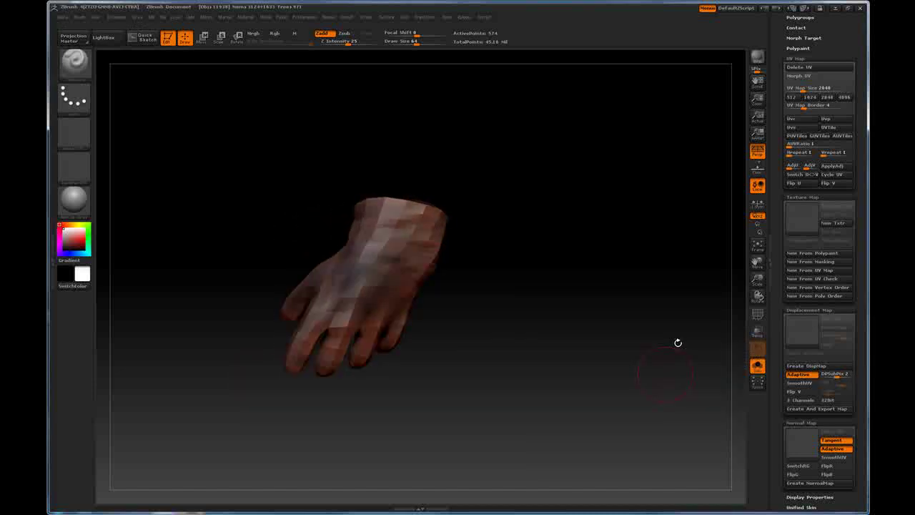
drag(630, 341, 649, 336)
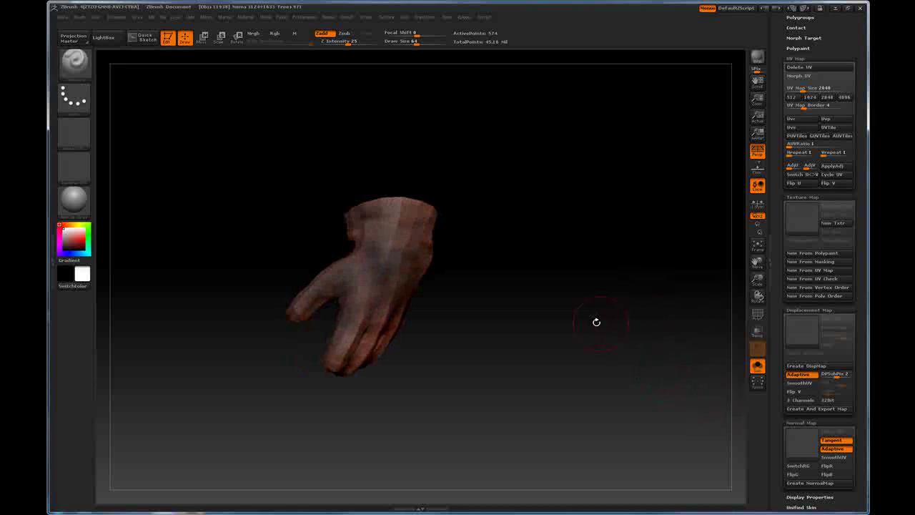
drag(596, 322, 565, 315)
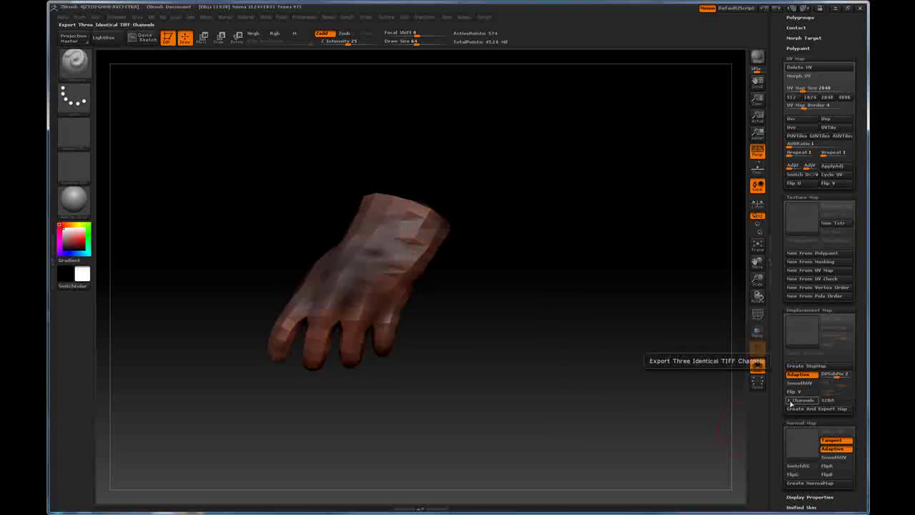
drag(562, 365, 487, 360)
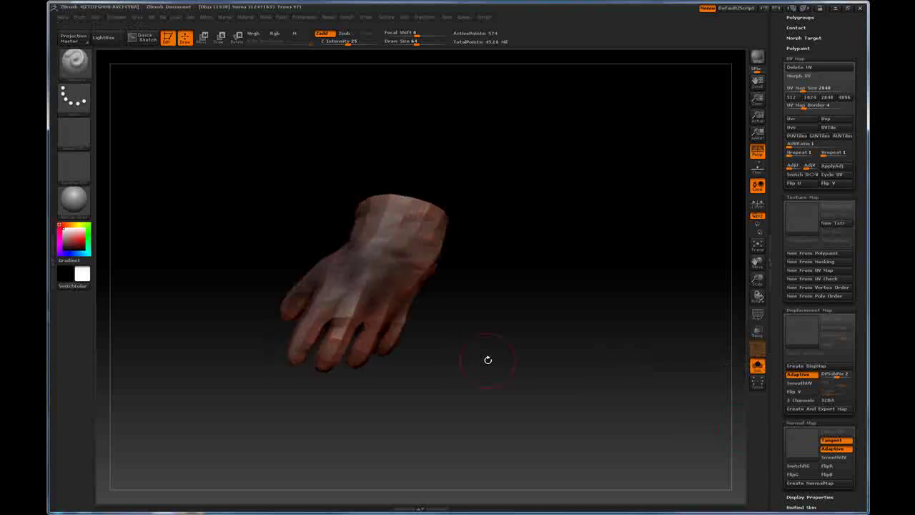
mouse_move(561, 327)
mouse_down()
mouse_move(621, 319)
mouse_move(572, 327)
mouse_up()
drag(726, 404, 632, 379)
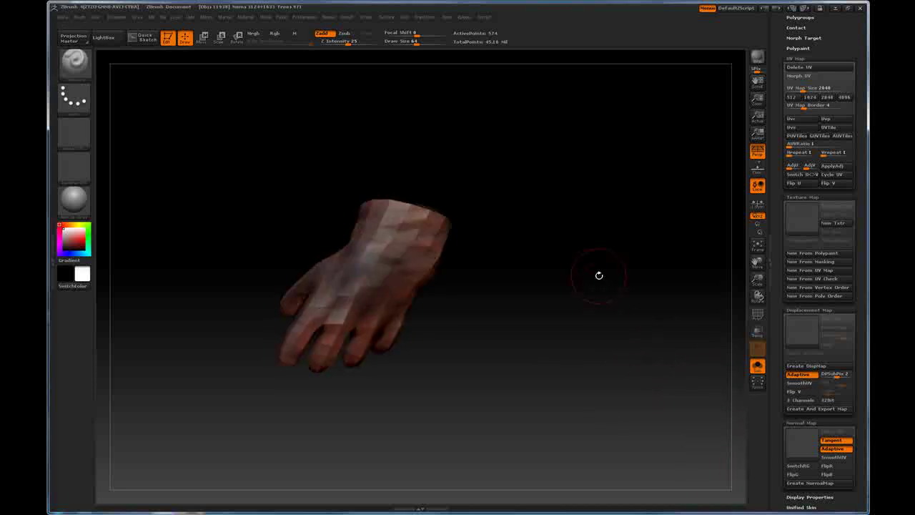
mouse_move(509, 390)
mouse_down()
mouse_move(615, 390)
mouse_move(517, 390)
mouse_up()
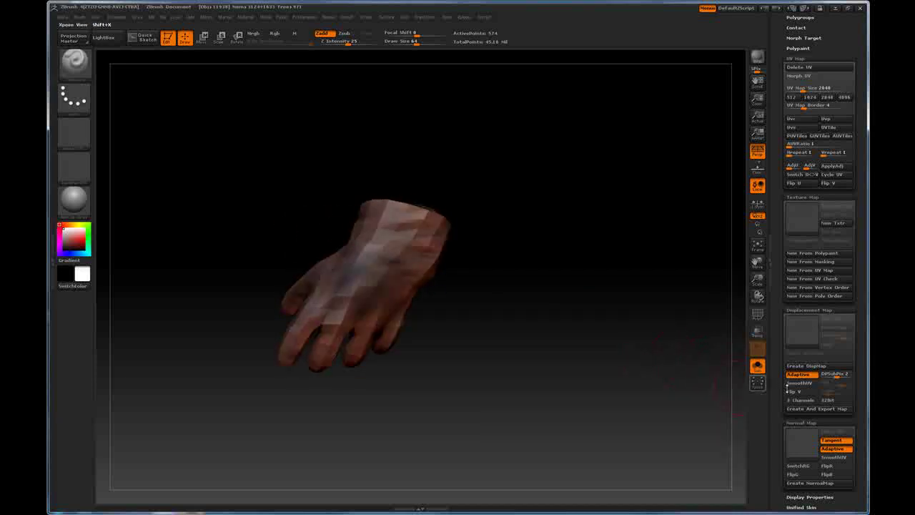
Step: Create a 2048×2048 displacement map for the glove, then turn off Texture On
click(824, 367)
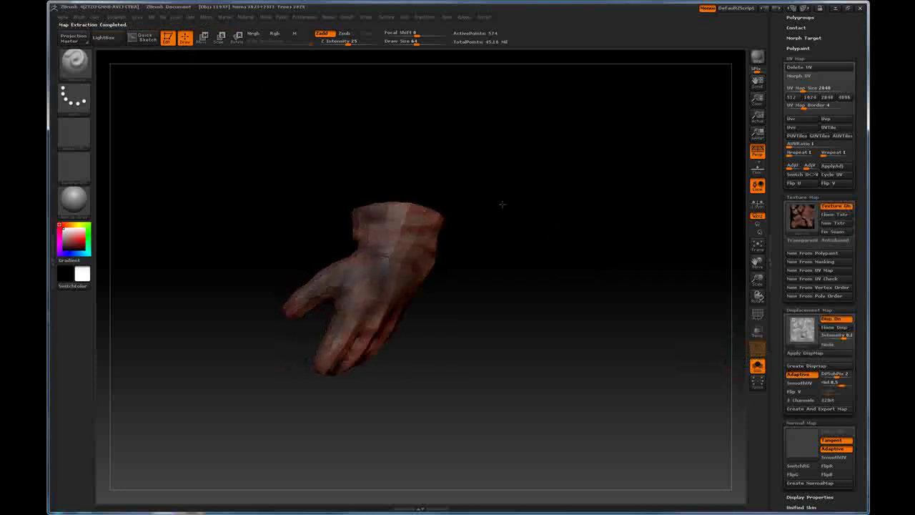
mouse_move(803, 341)
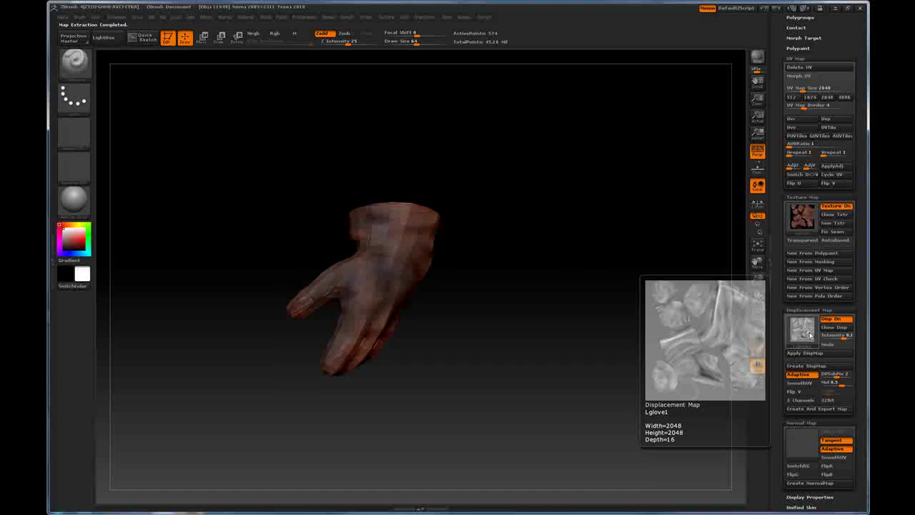
drag(491, 194, 479, 224)
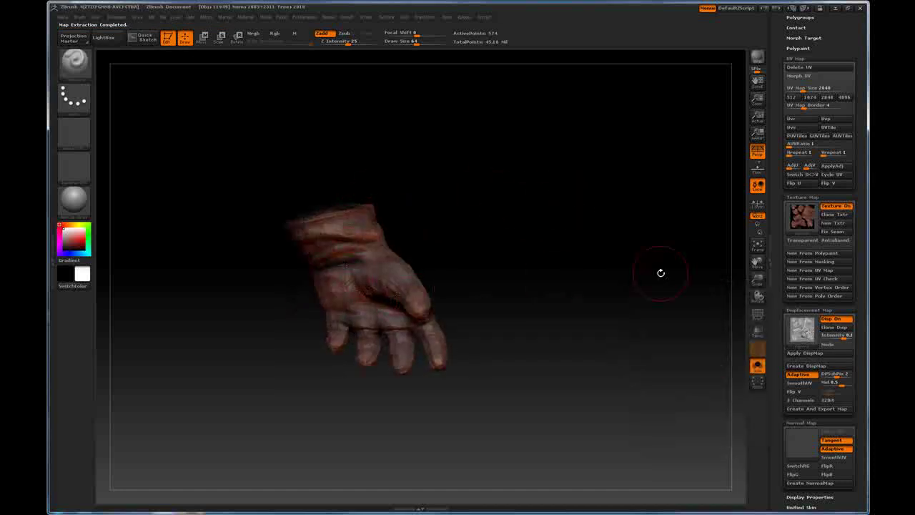
drag(661, 272, 527, 236)
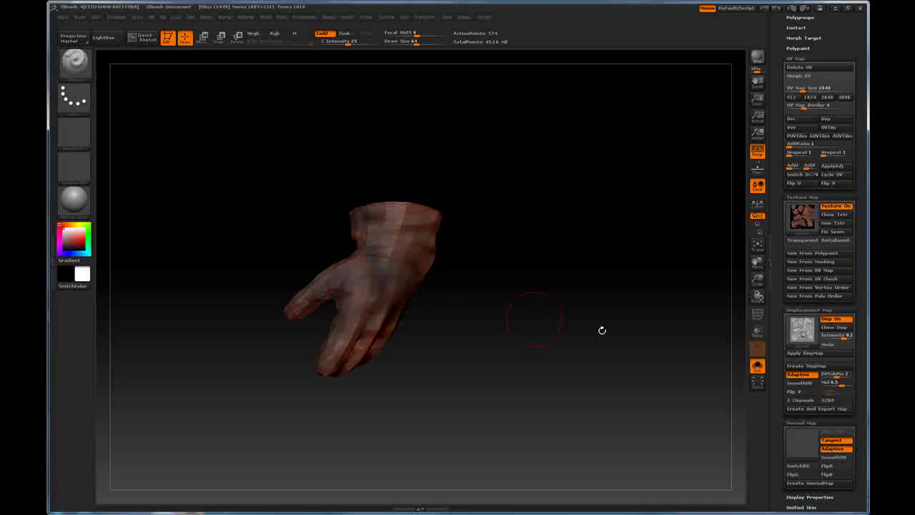
drag(602, 329, 666, 303)
click(827, 206)
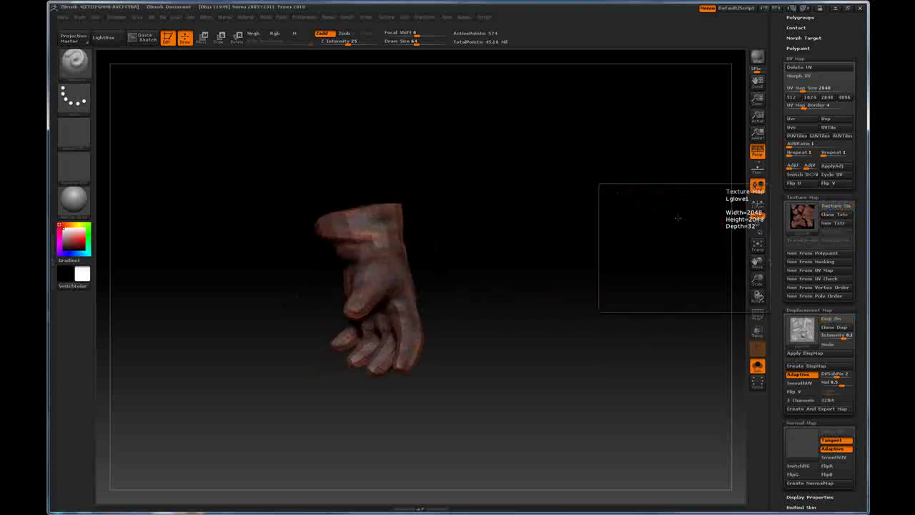
drag(677, 215, 586, 227)
drag(783, 227, 780, 303)
Step: Create a texture from the glove's painted colours and turn off Disp On
drag(779, 231, 781, 323)
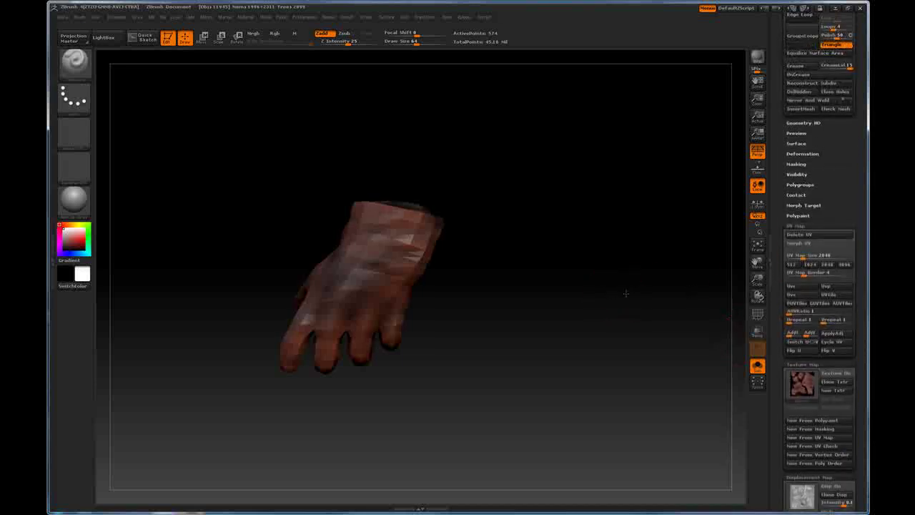
drag(683, 285, 672, 286)
drag(853, 182, 849, 380)
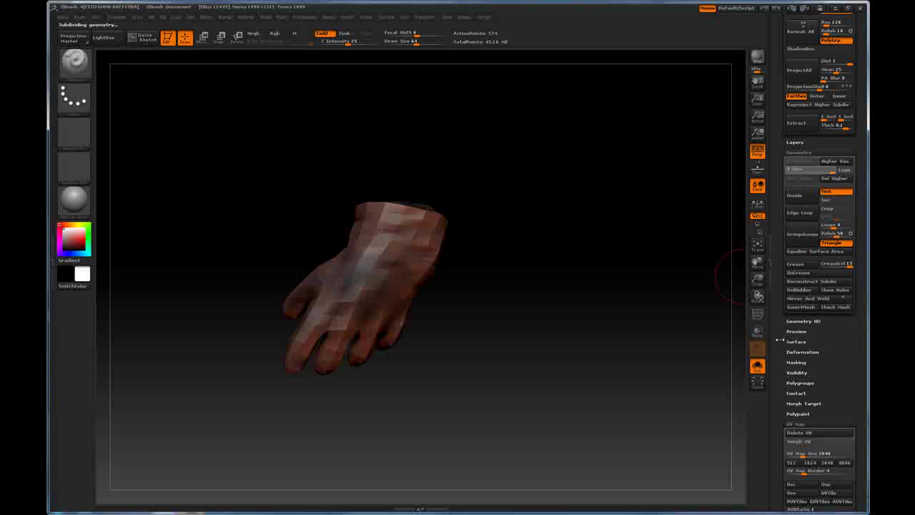
scroll(815, 285, down, 10)
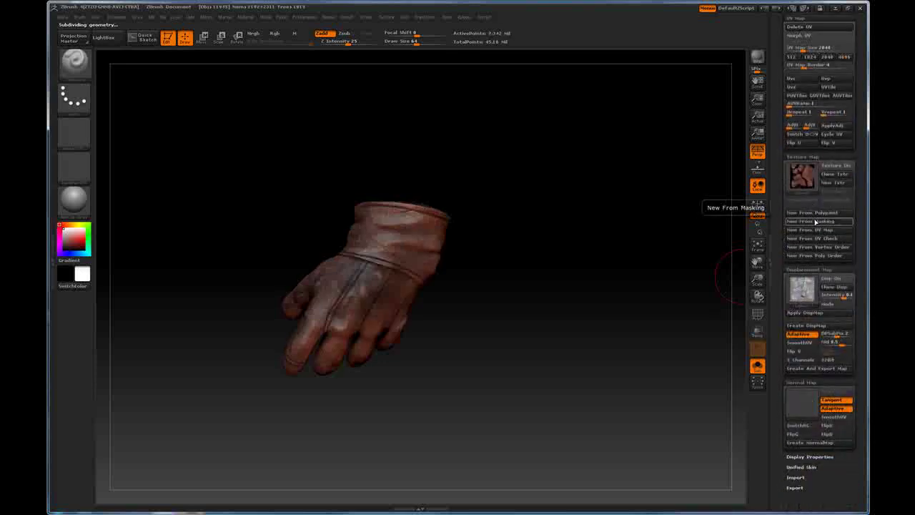
click(817, 216)
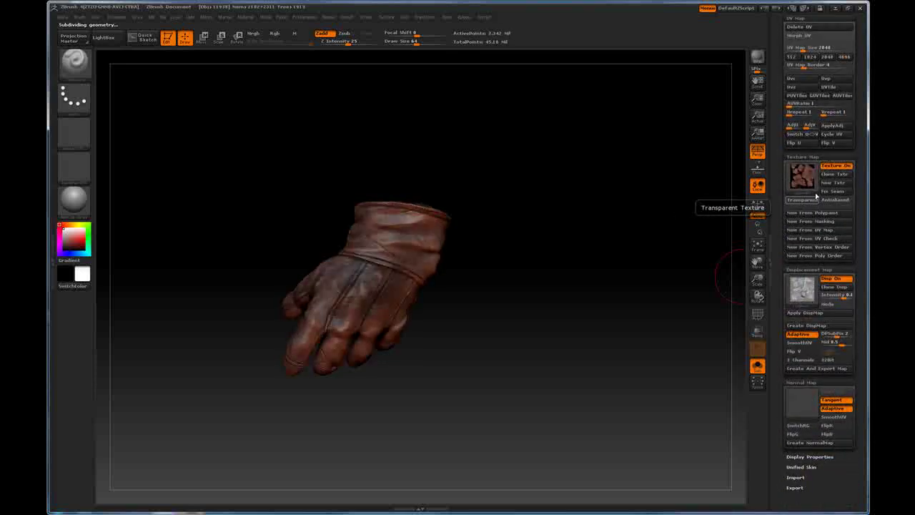
mouse_move(810, 178)
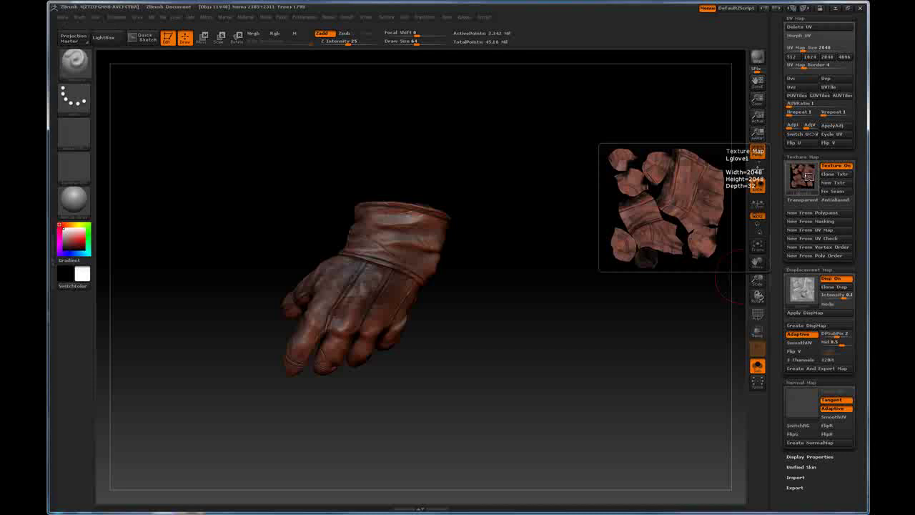
click(835, 278)
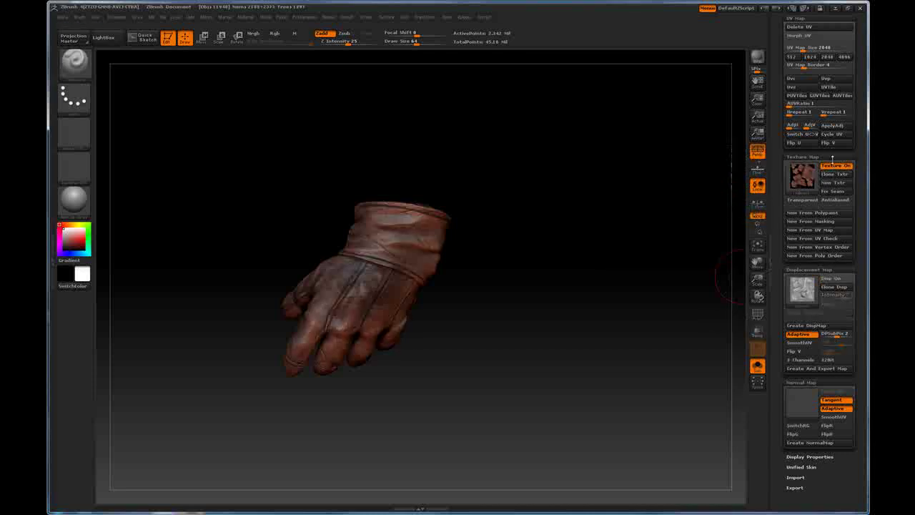
Step: Toggle Texture On repeatedly to compare the glove, leaving the texture showing
click(834, 166)
click(833, 166)
click(834, 166)
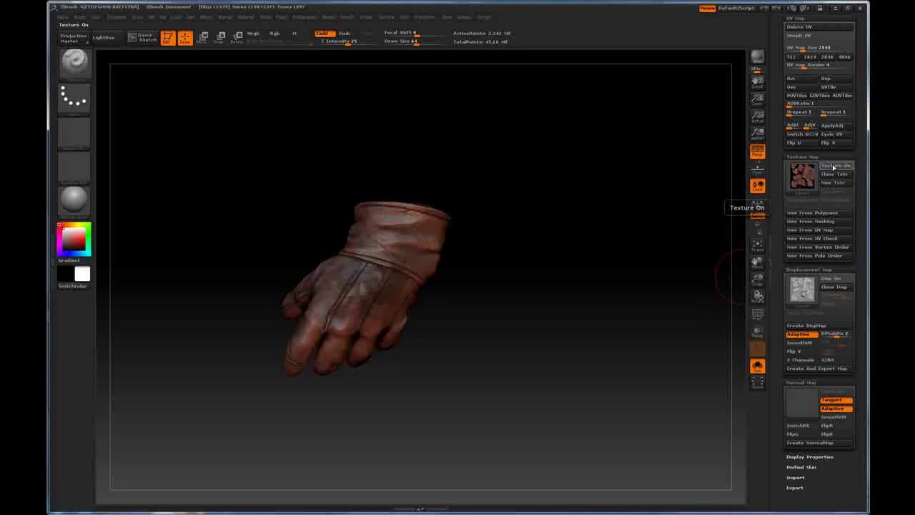
click(833, 166)
drag(560, 235, 612, 250)
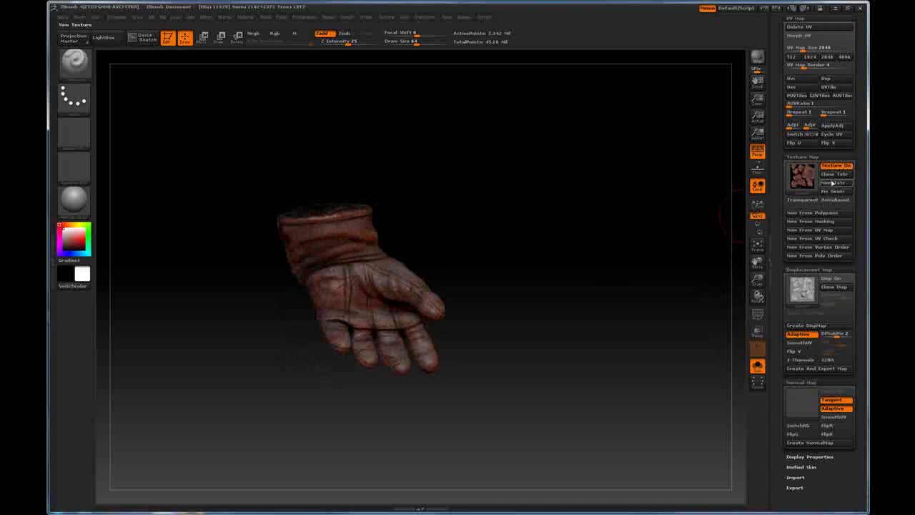
click(838, 167)
click(838, 167)
click(840, 167)
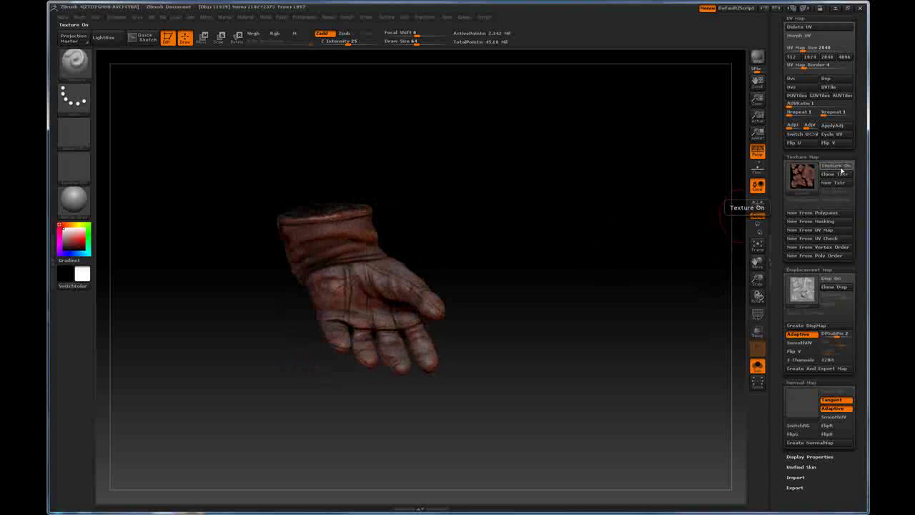
click(839, 167)
click(840, 166)
click(840, 167)
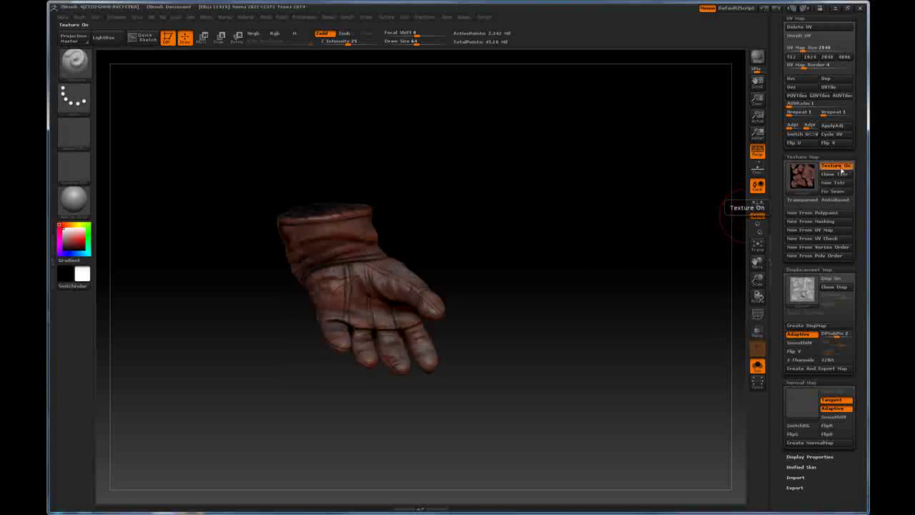
click(840, 166)
click(840, 167)
click(841, 167)
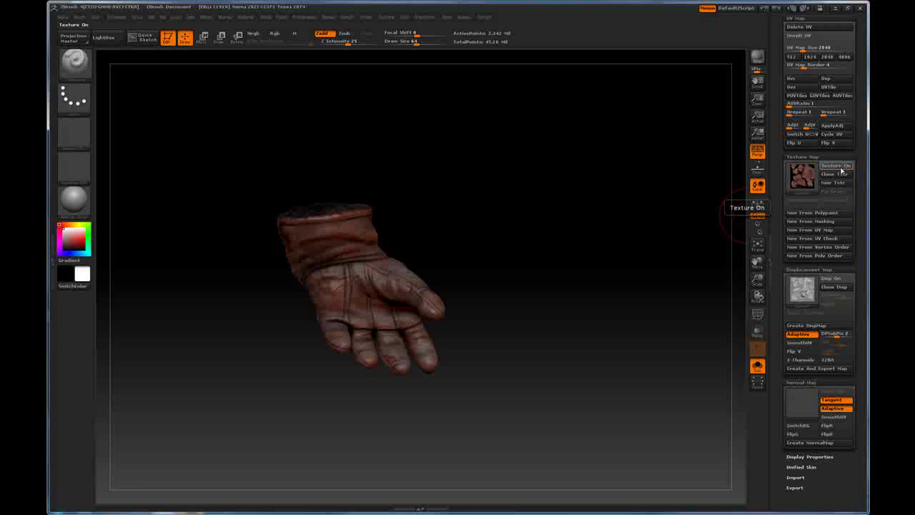
click(841, 167)
click(840, 168)
click(840, 167)
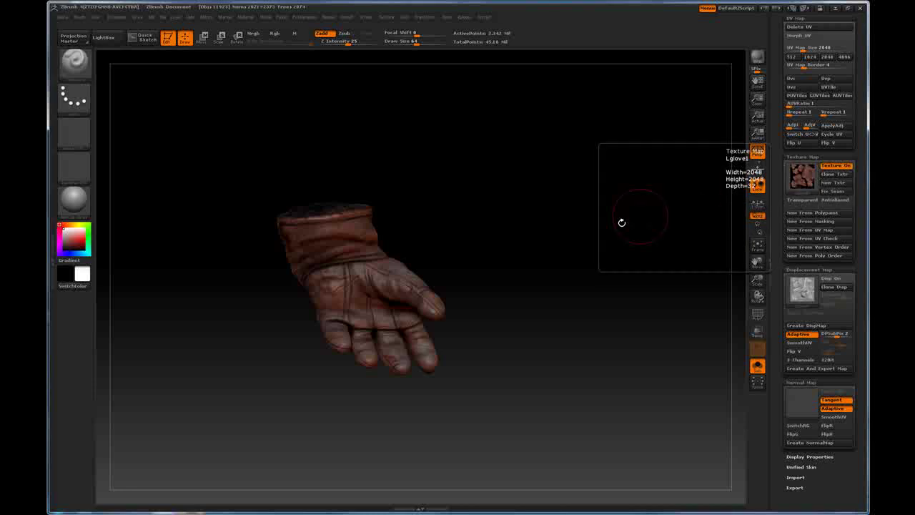
drag(621, 222, 532, 238)
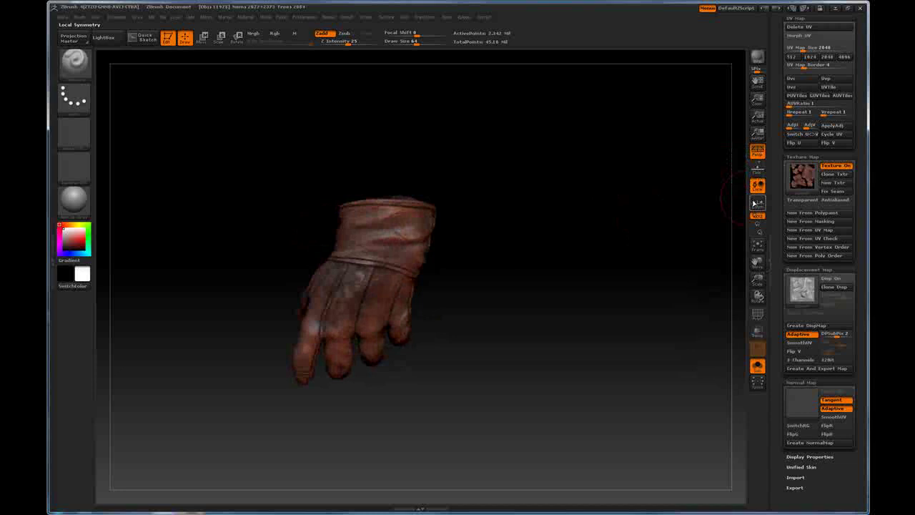
drag(629, 241, 668, 321)
drag(644, 272, 599, 253)
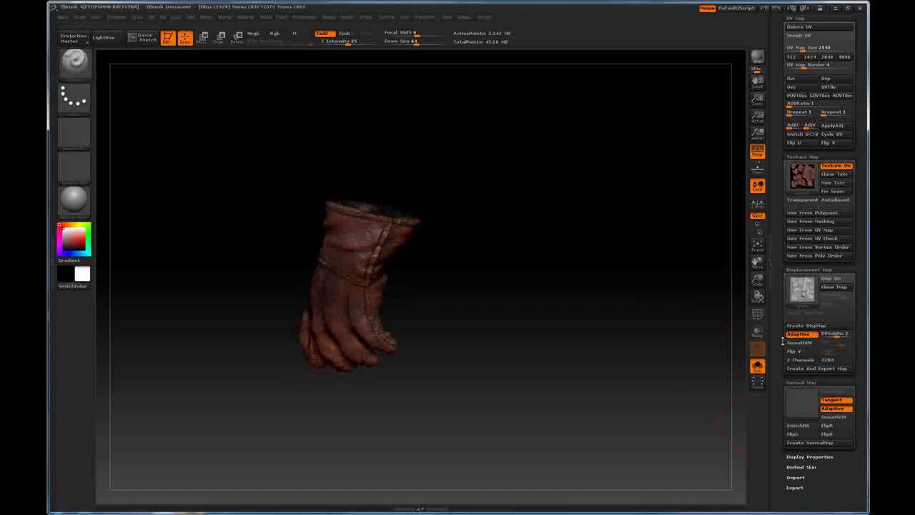
Step: Set the glove to SDiv 1 and create its 2048×2048 normal map
scroll(815, 286, up, 10)
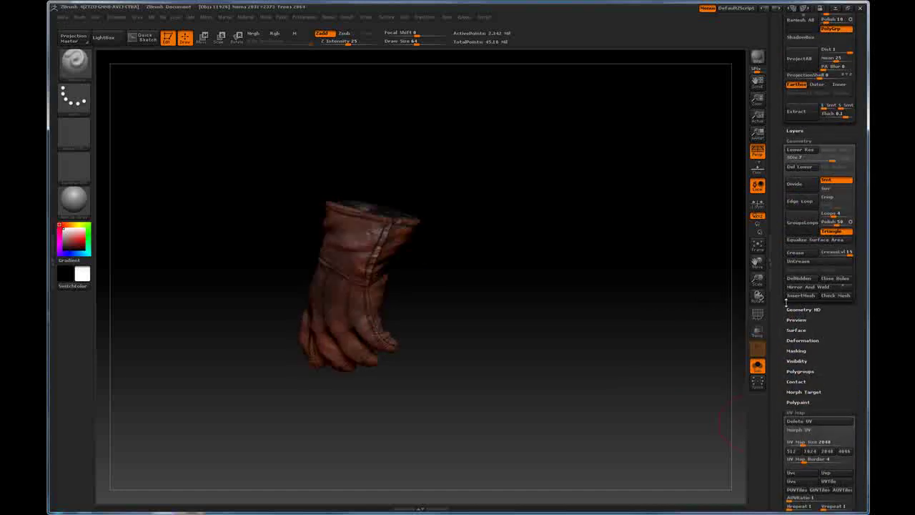
drag(833, 158, 781, 163)
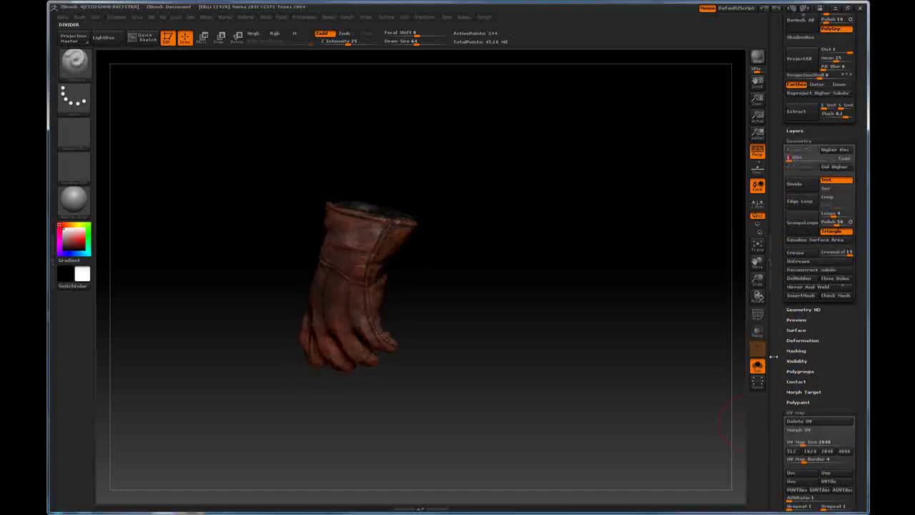
scroll(777, 289, down, 5)
scroll(777, 289, down, 10)
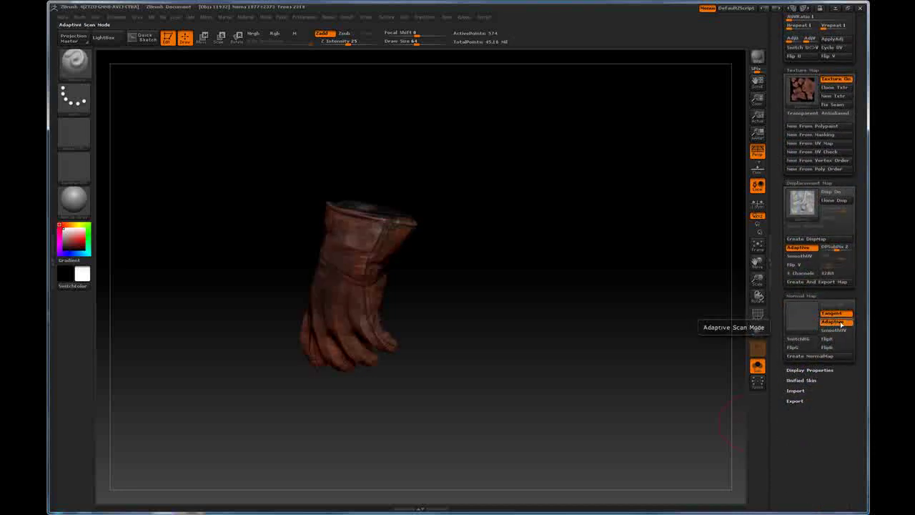
click(822, 356)
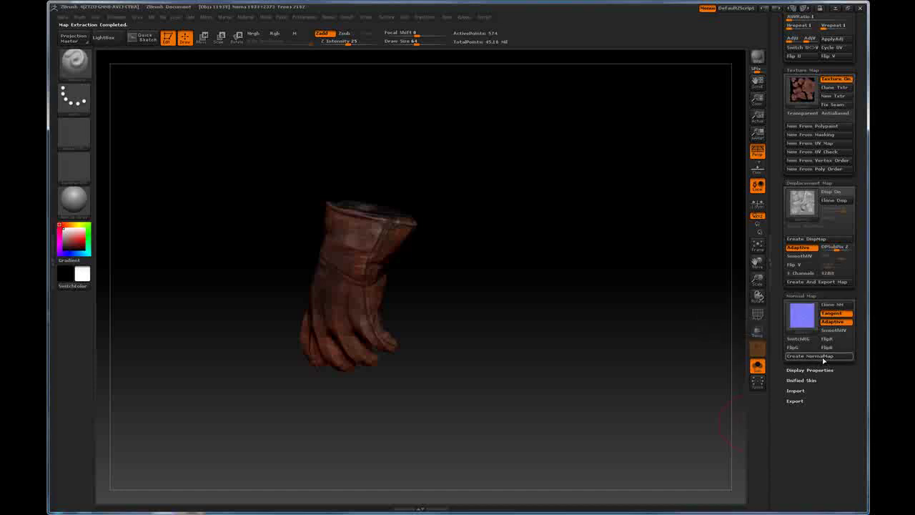
mouse_move(810, 320)
drag(469, 250, 528, 248)
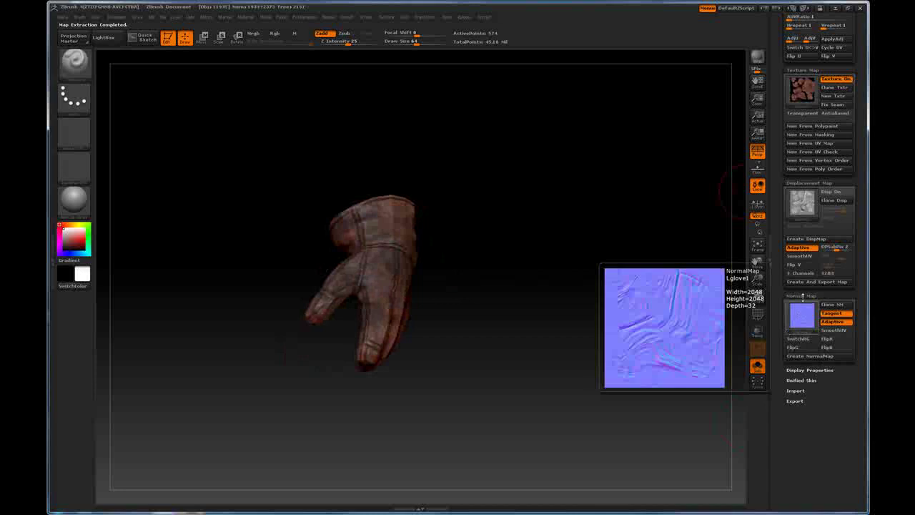
mouse_move(801, 207)
scroll(800, 214, up, 5)
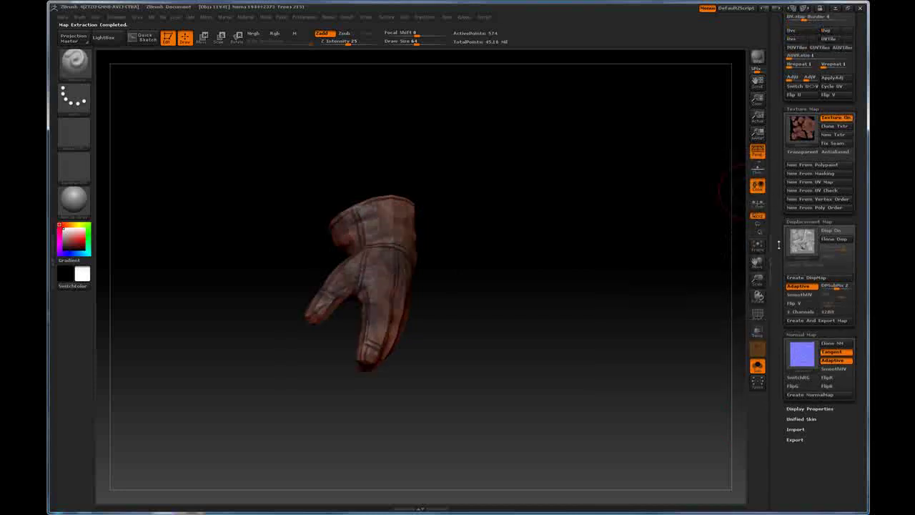
mouse_move(813, 268)
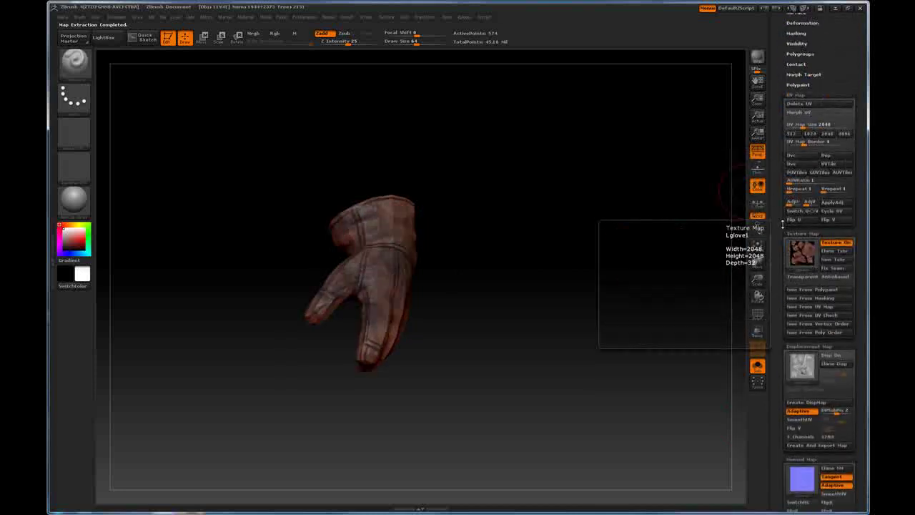
scroll(815, 300, up, 10)
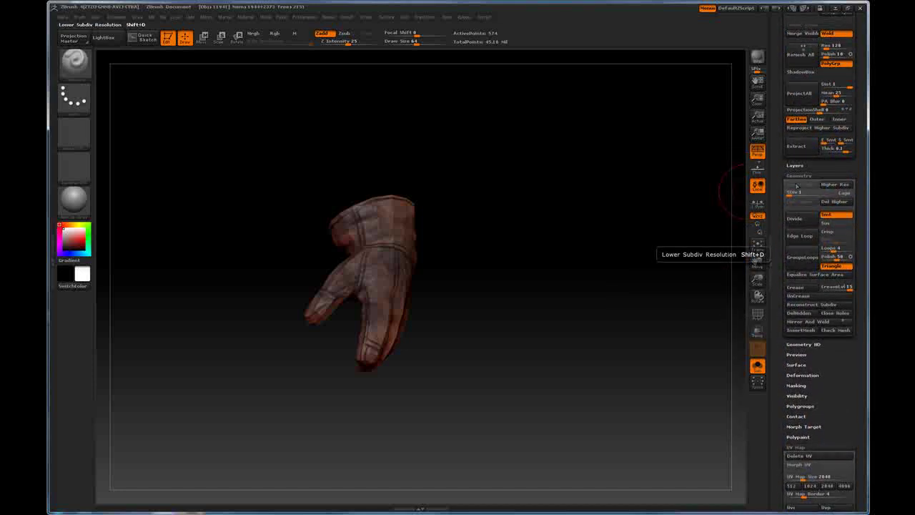
Step: Turn off Draw Polyframe and orbit the glove to check its cuff
drag(715, 255, 690, 333)
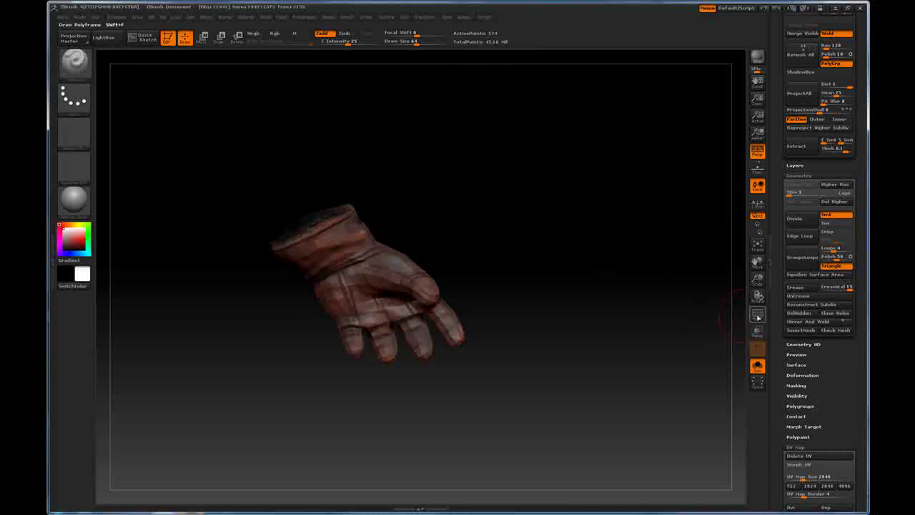
mouse_move(674, 298)
mouse_down()
mouse_move(603, 307)
mouse_move(713, 327)
mouse_up()
click(758, 313)
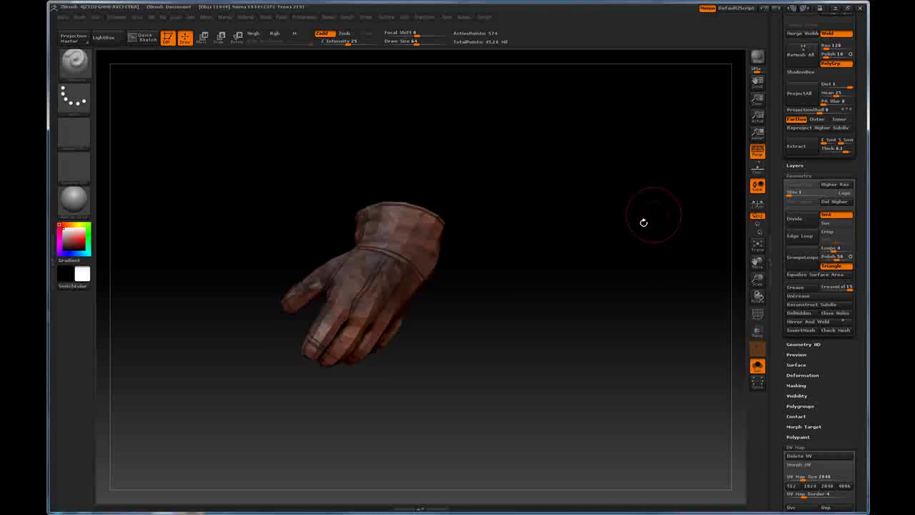
drag(643, 223, 725, 236)
Step: Send the low-resolution glove to 3ds Max with GoZ, continuing past the info notice
scroll(772, 294, up, 5)
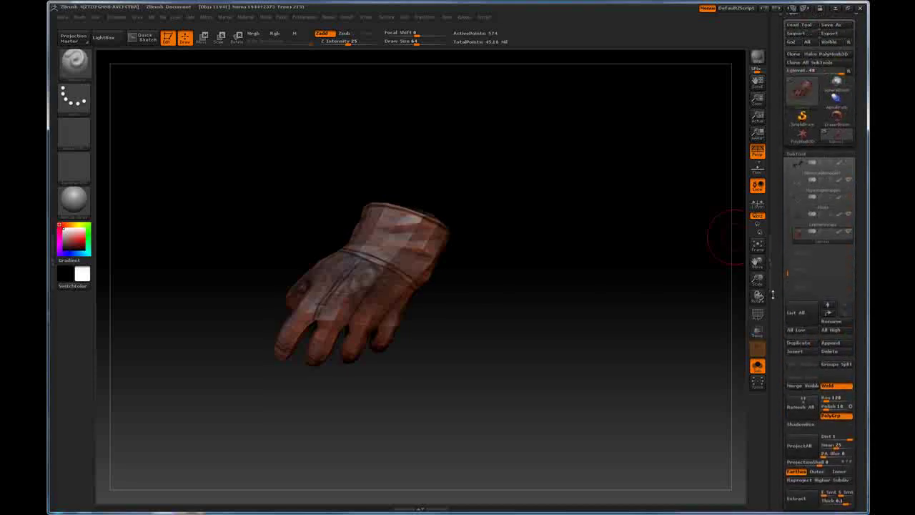
scroll(773, 294, up, 4)
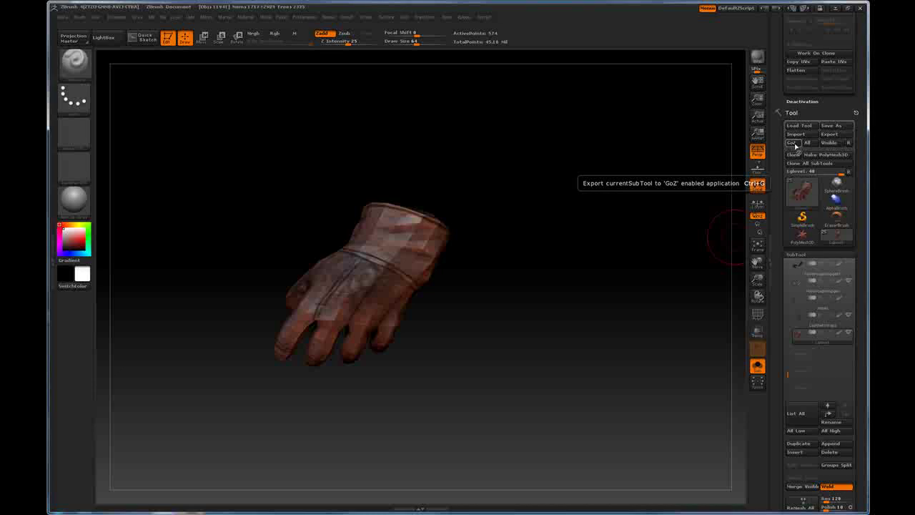
click(794, 145)
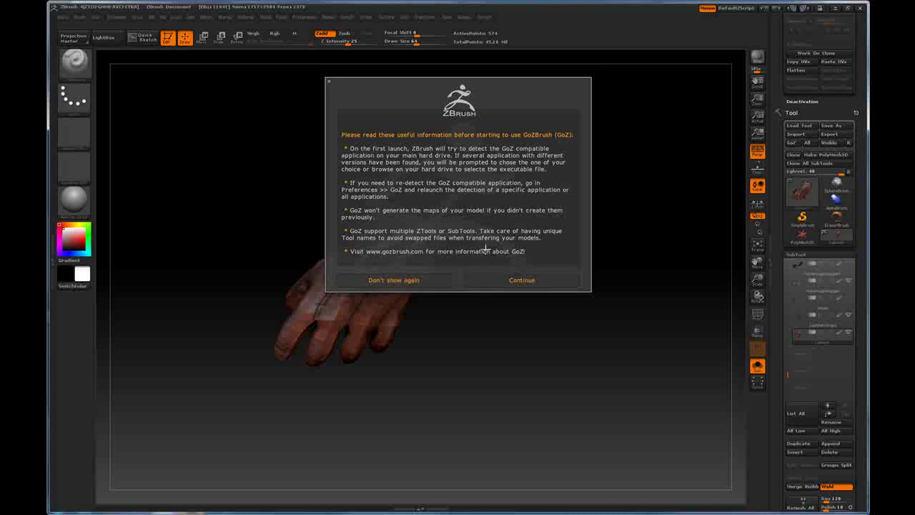
click(523, 280)
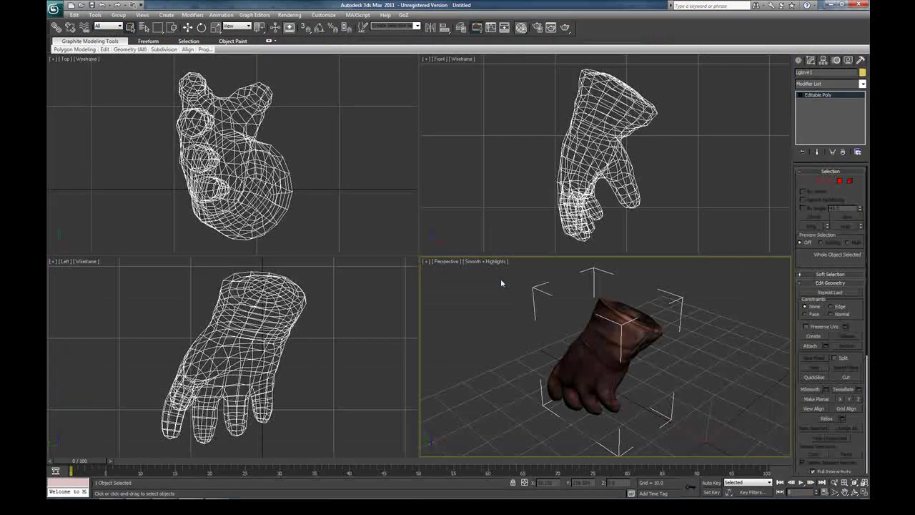
Step: Maximize the Perspective viewport, orbit around the imported glove, and render it
click(488, 297)
key(alt+w)
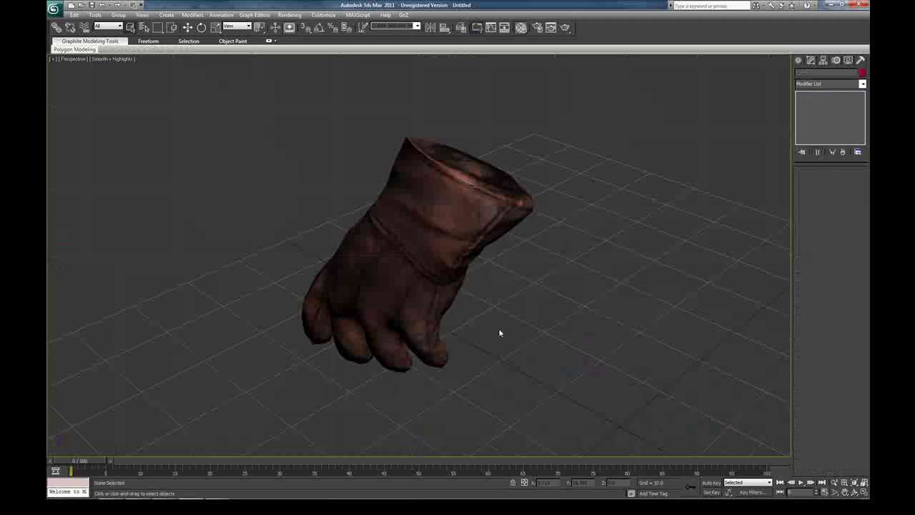
click(426, 271)
alt+middle_drag(388, 292, 438, 258)
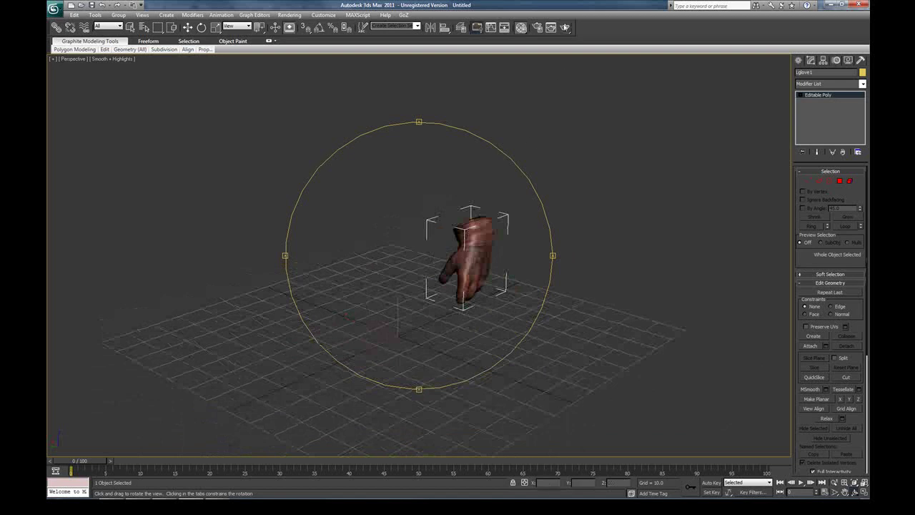
click(565, 27)
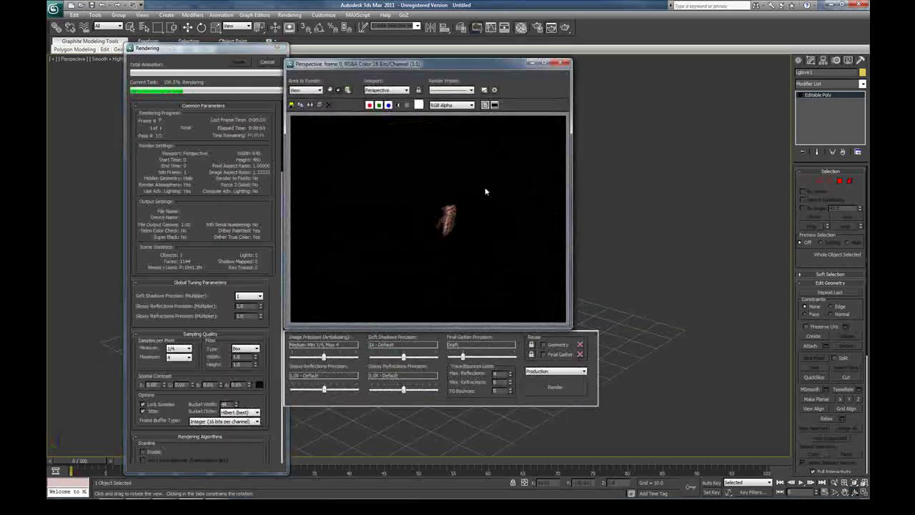
Step: Close the render, zoom and orbit closer to the glove, and render again
click(560, 63)
scroll(457, 279, up, 5)
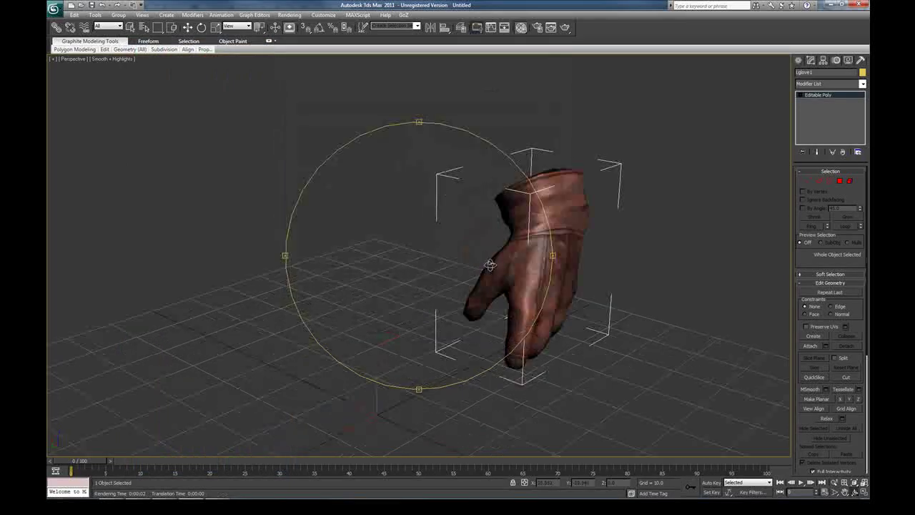
mouse_move(458, 279)
alt+middle_down()
mouse_move(429, 268)
mouse_move(449, 264)
alt+middle_up()
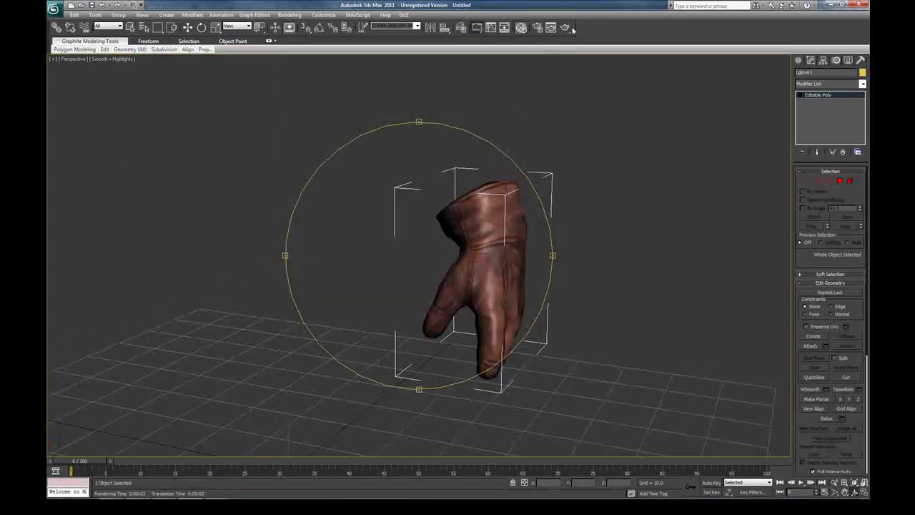
click(568, 29)
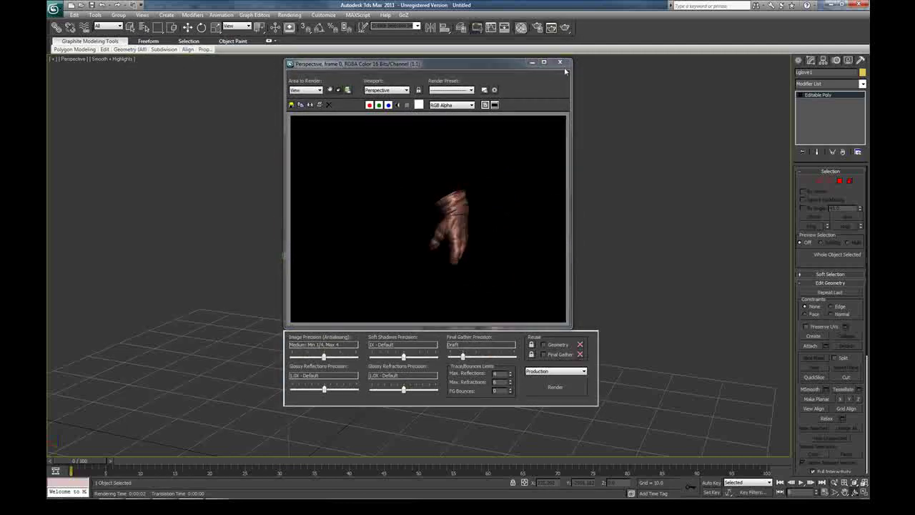
Step: Orbit so the glove fills the view centre, render a preview, and close it
click(560, 62)
alt+middle_drag(488, 213, 524, 68)
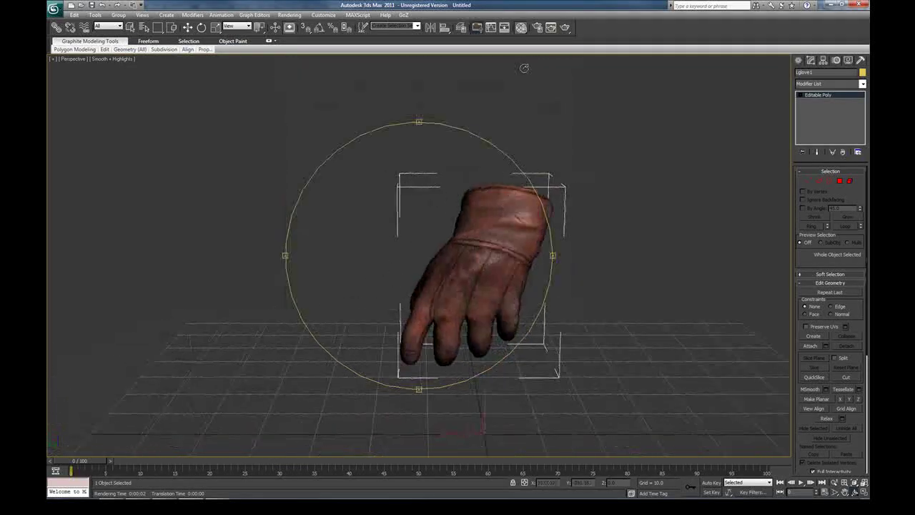
click(568, 27)
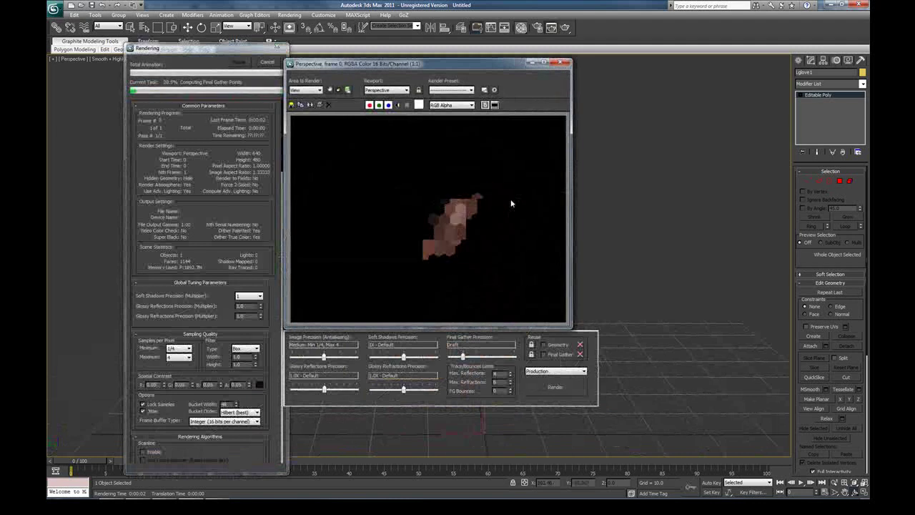
click(564, 62)
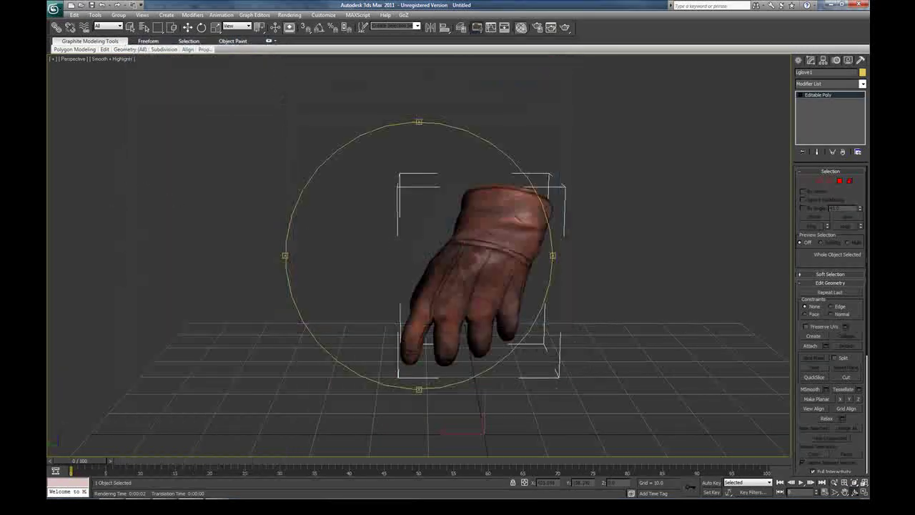
Step: Open the Material Editor and eyedrop the glove's My_ShellMaterial, orbiting to face the cuff
key(m)
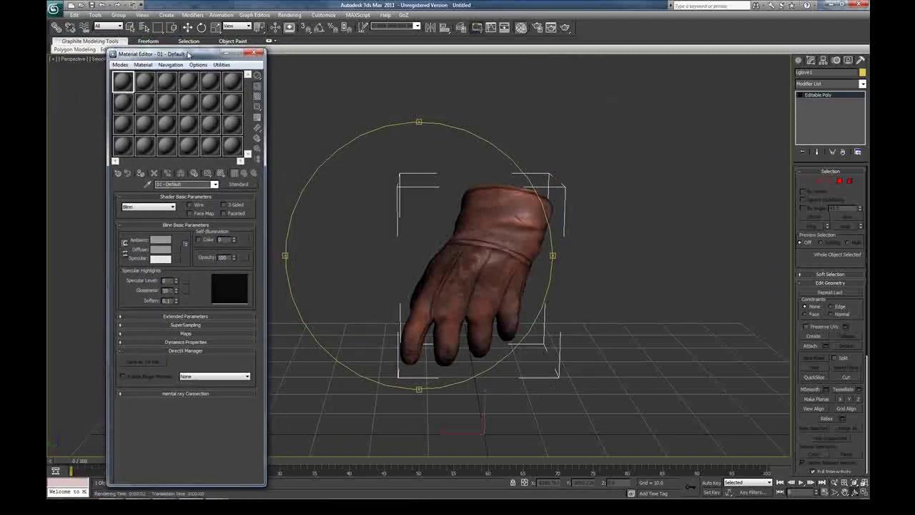
click(142, 175)
click(457, 271)
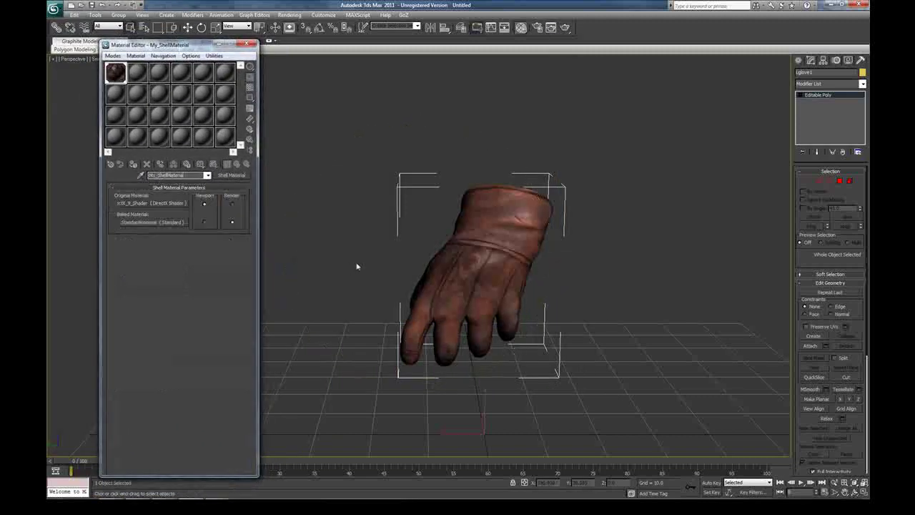
key(ctrl+r)
drag(361, 257, 370, 258)
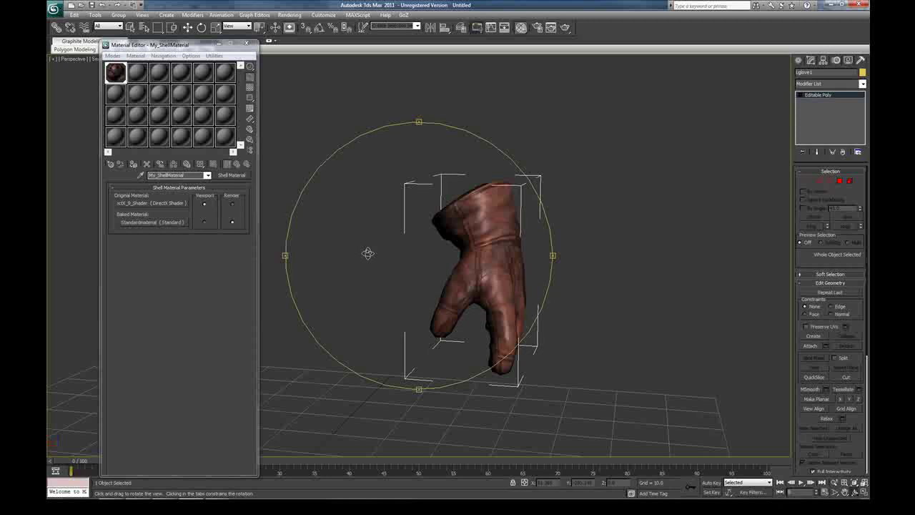
drag(368, 253, 416, 282)
Step: Inspect the original DirectX Shader material, then return to the shell material
click(173, 202)
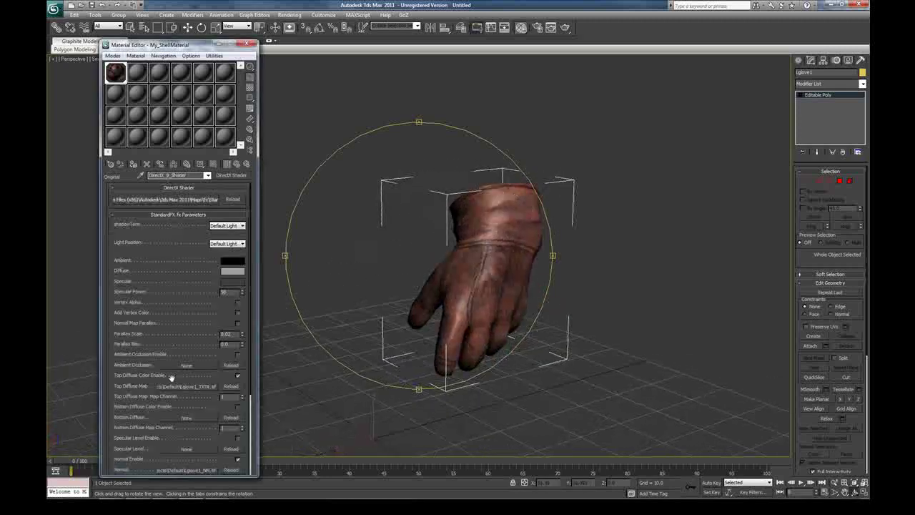
scroll(188, 372, down, 5)
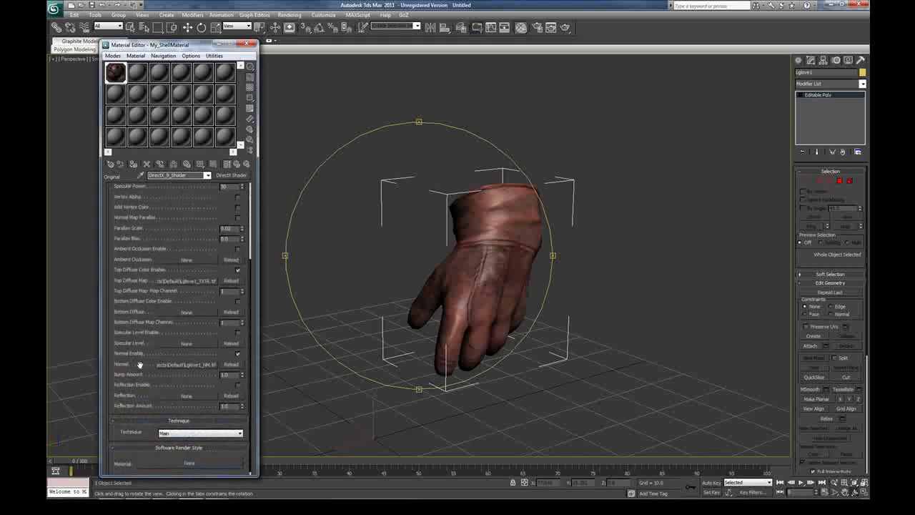
click(236, 165)
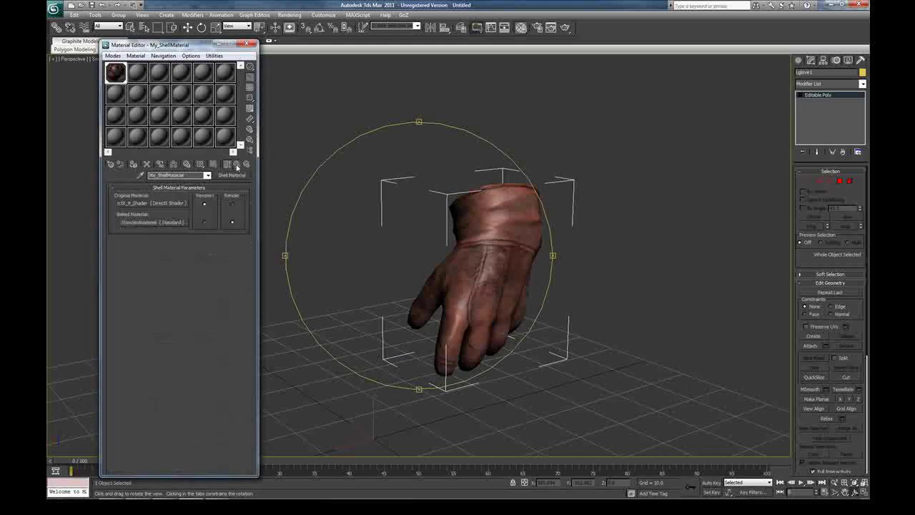
Step: Open the baked Standard material's mental ray Displacement map, Lglove1_DM.tif at ±0.697
click(138, 223)
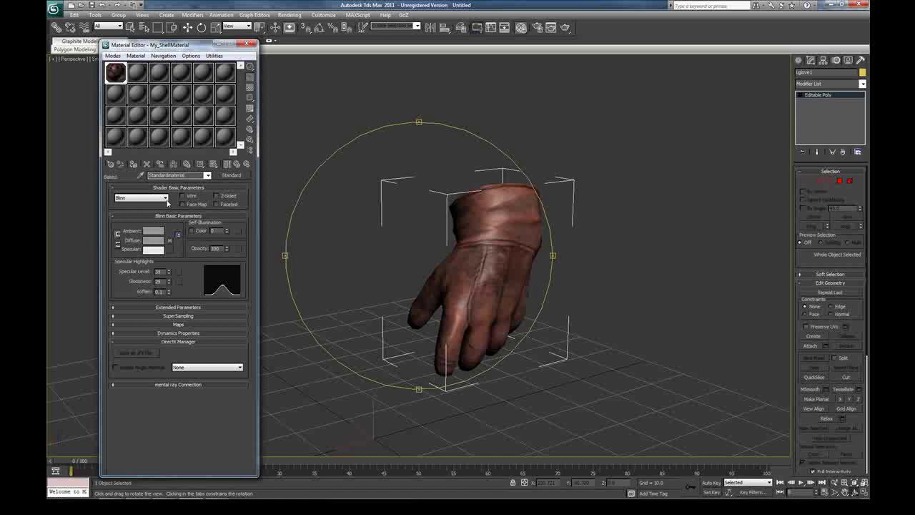
click(179, 325)
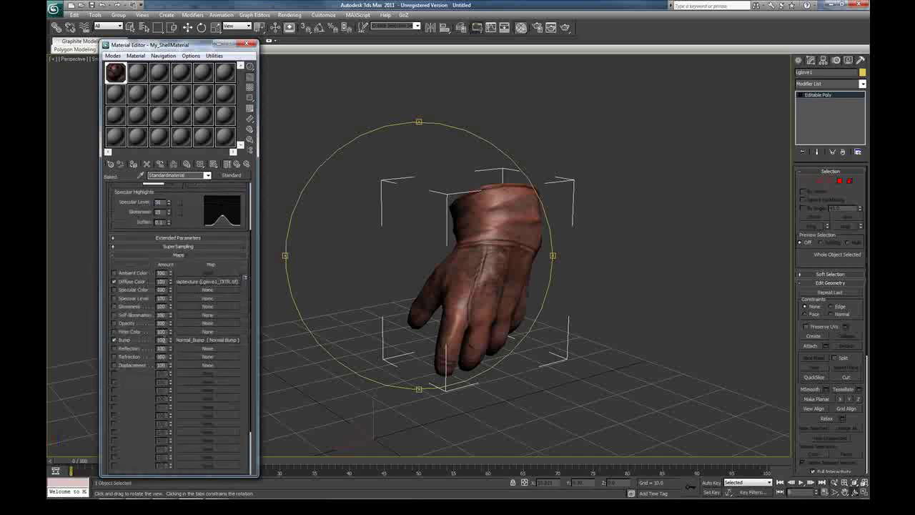
scroll(143, 241, down, 3)
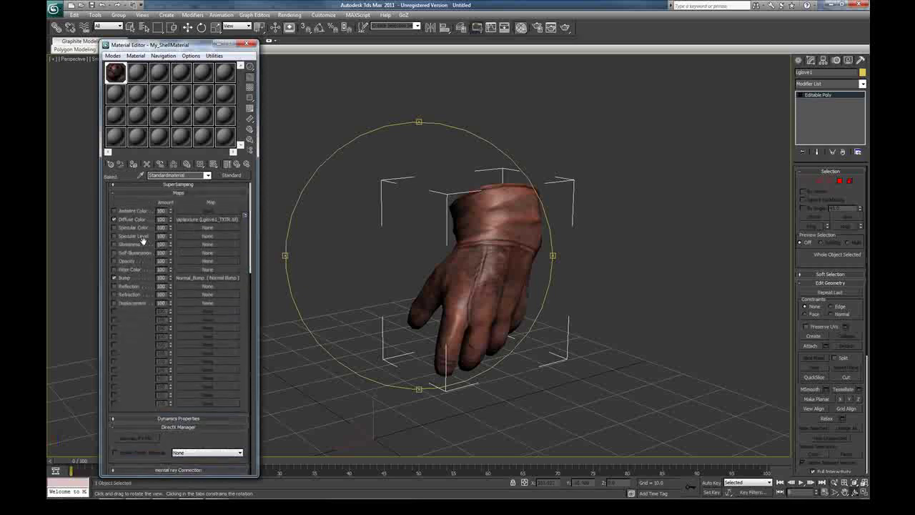
click(154, 472)
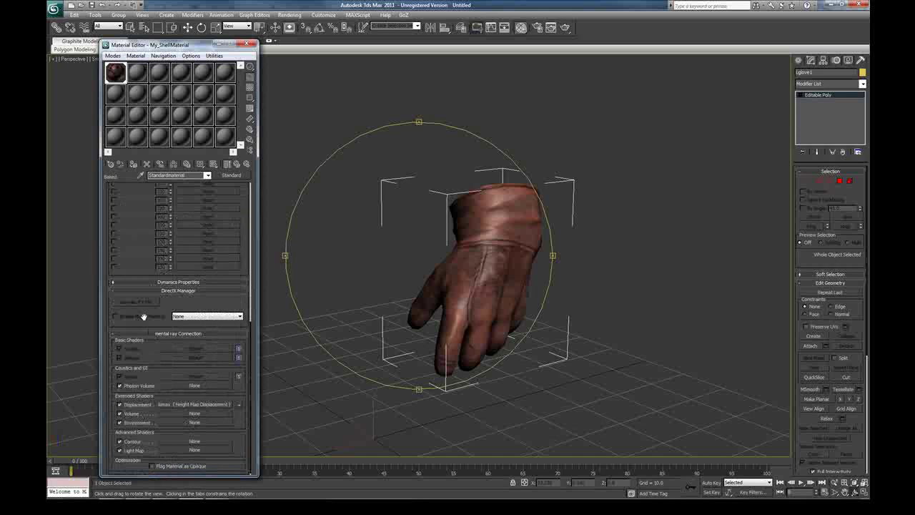
click(172, 402)
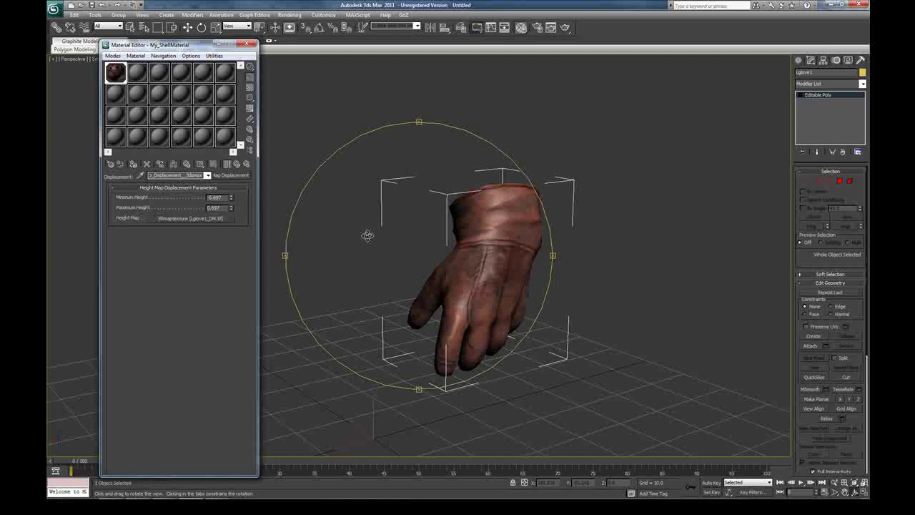
Step: Go up from the displacement map to the baked Standard material and orbit around the glove
drag(367, 235, 410, 239)
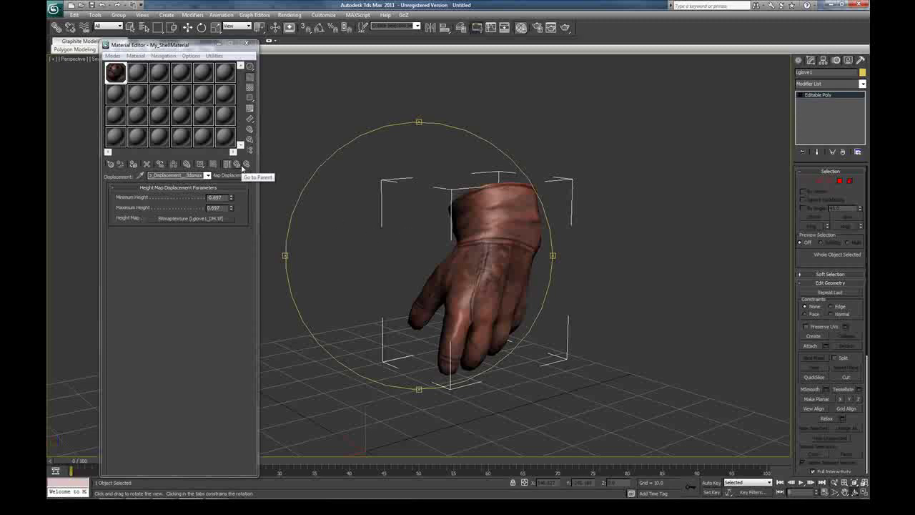
click(237, 166)
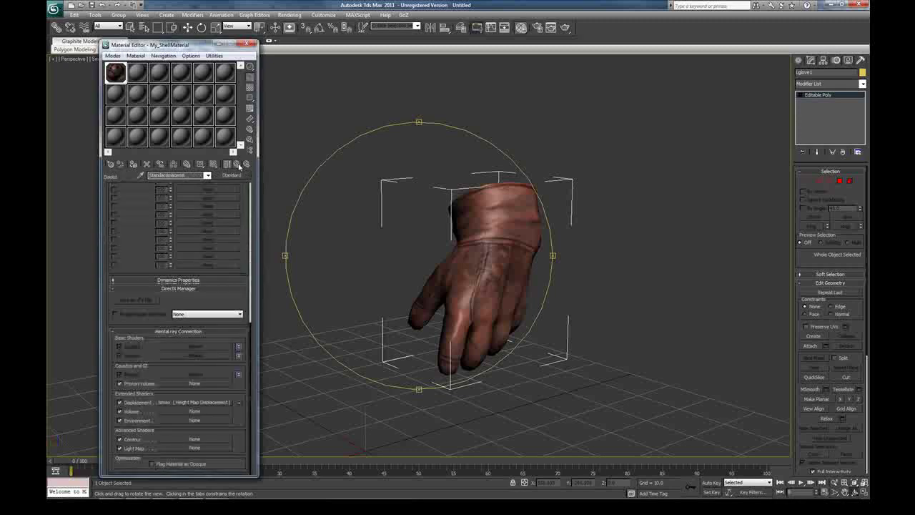
drag(440, 267, 453, 275)
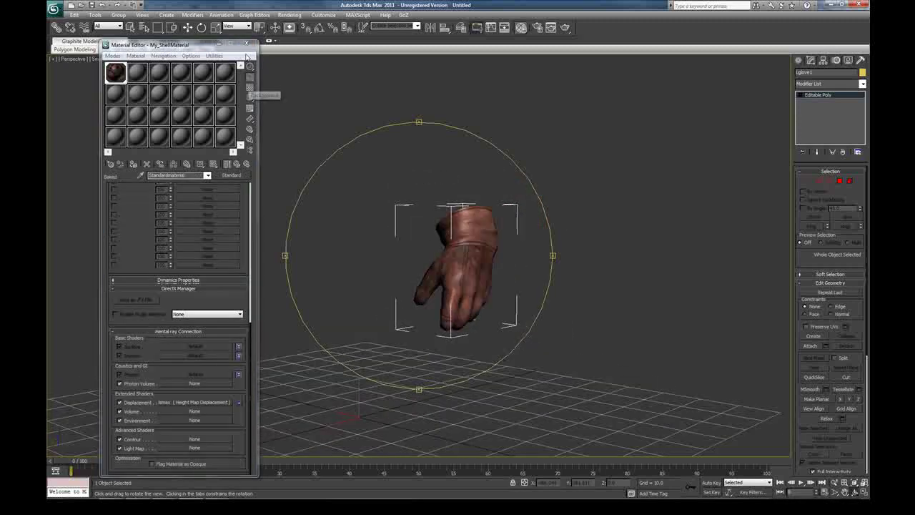
drag(196, 45, 176, 45)
drag(501, 272, 512, 300)
scroll(449, 281, up, 3)
scroll(465, 309, down, 4)
right_click(539, 283)
click(539, 284)
click(514, 280)
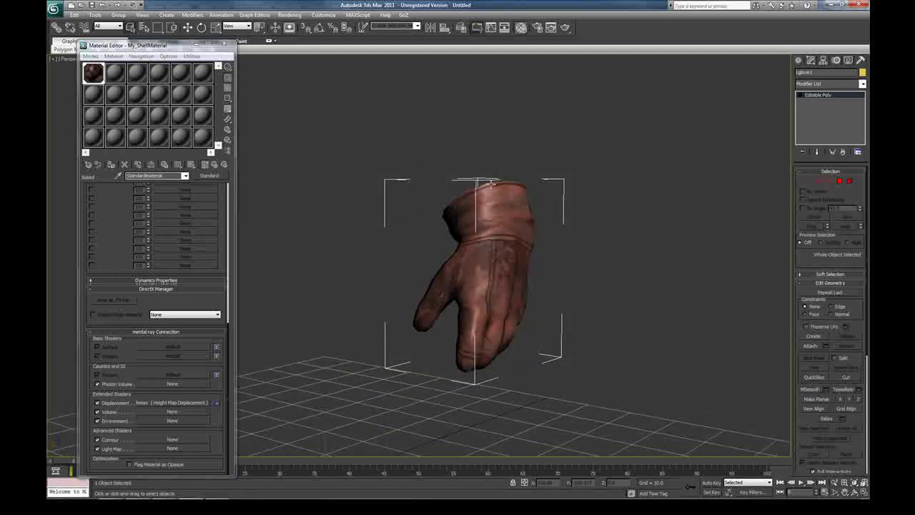
key(shift+f)
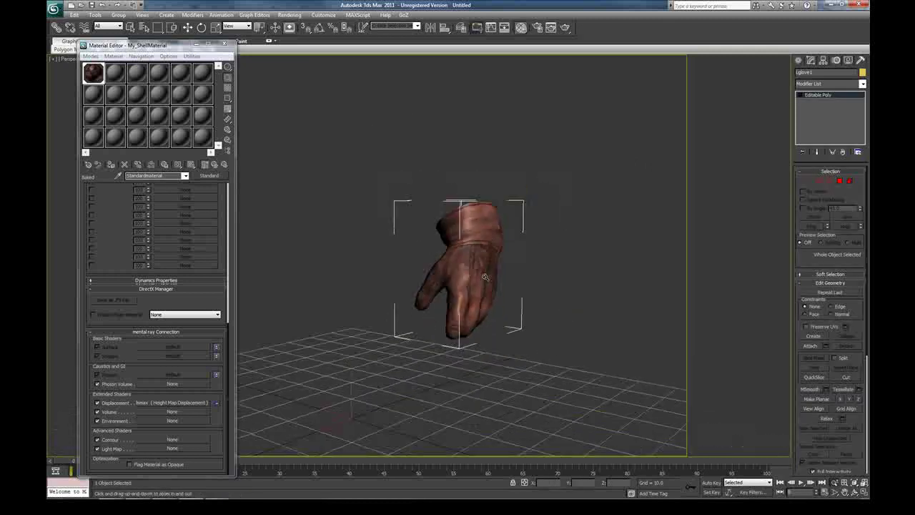
scroll(443, 216, up, 3)
scroll(442, 216, up, 2)
alt+middle_drag(443, 216, 449, 204)
click(568, 29)
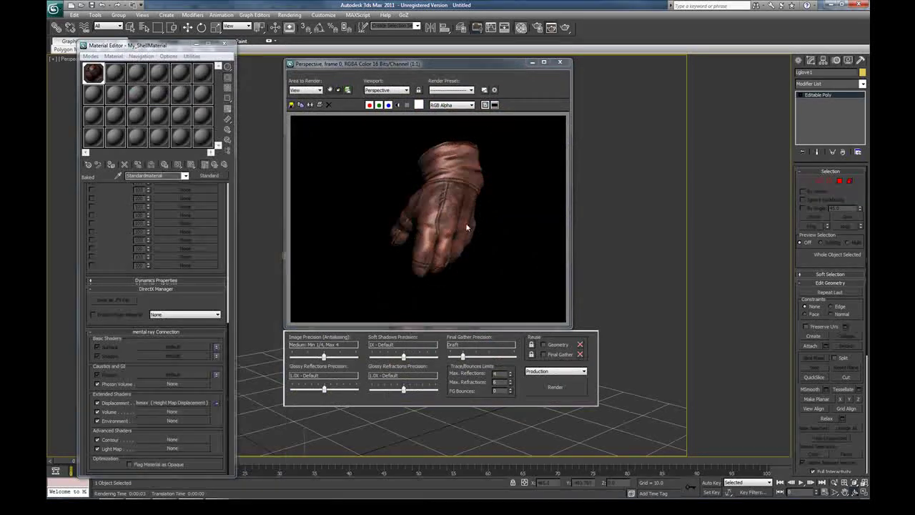
click(560, 63)
alt+middle_drag(444, 229, 404, 290)
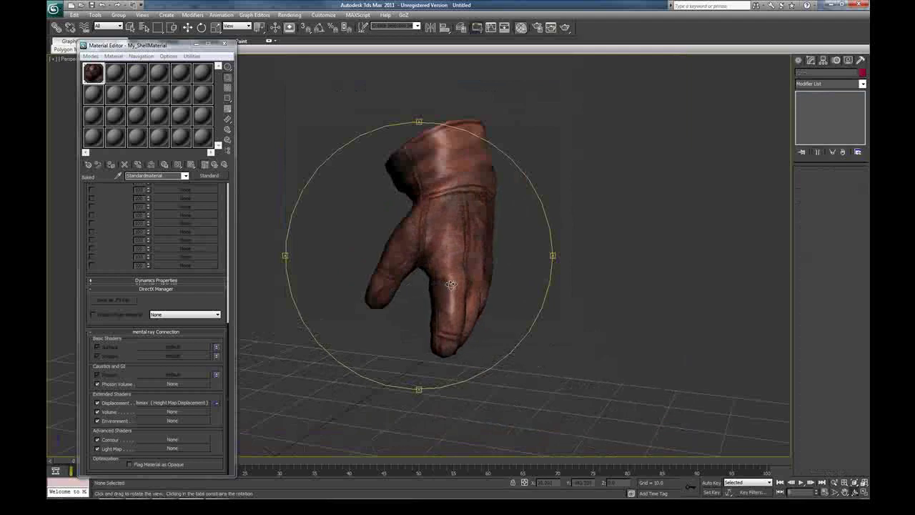
Step: Add a TurboSmooth modifier to the selected glove
scroll(415, 252, down, 3)
click(418, 246)
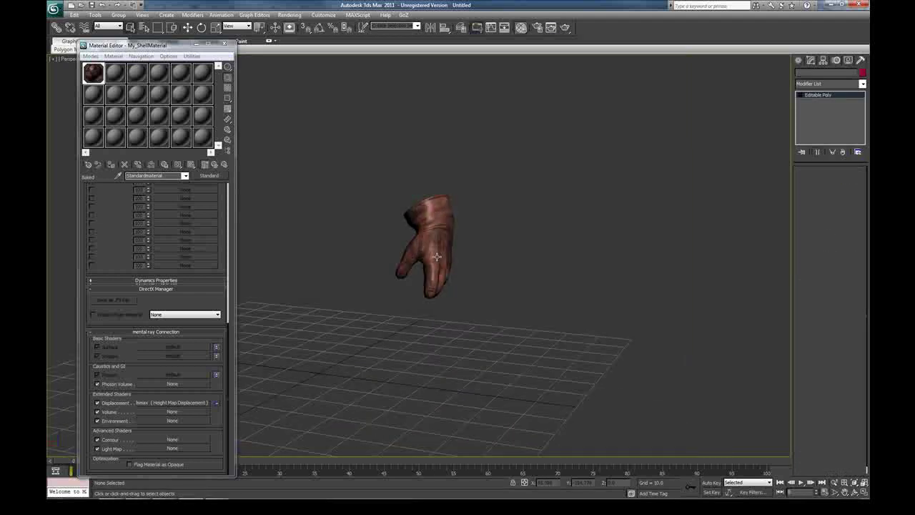
click(819, 83)
scroll(819, 429, down, 5)
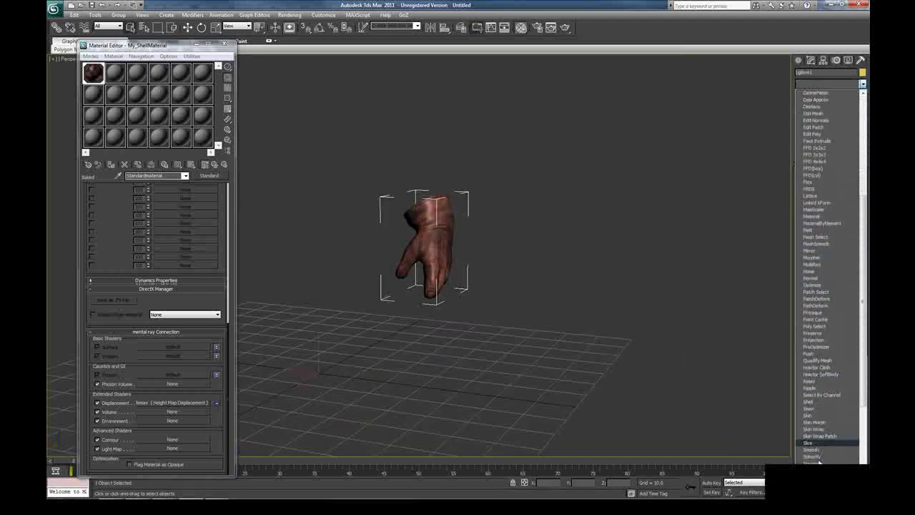
scroll(819, 443, down, 3)
click(820, 417)
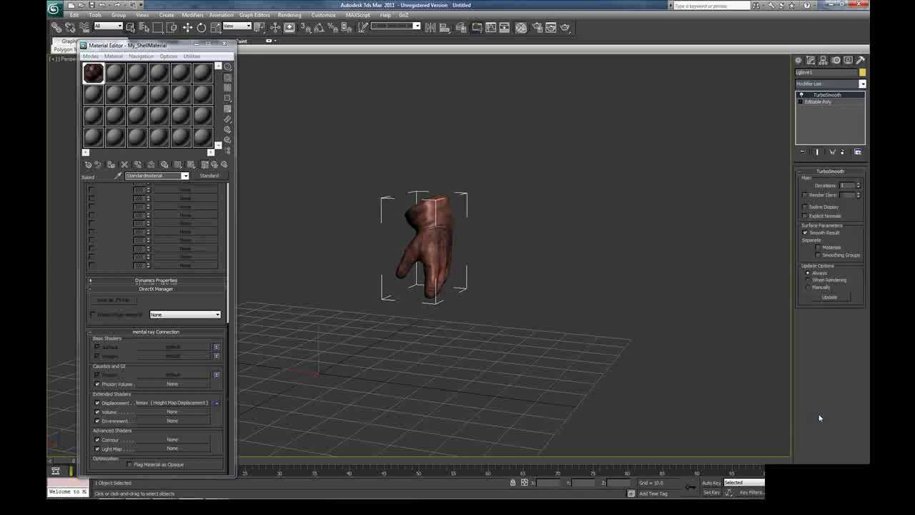
Step: Deselect, render the smoothed glove from a new angle, and close the frame window
click(547, 250)
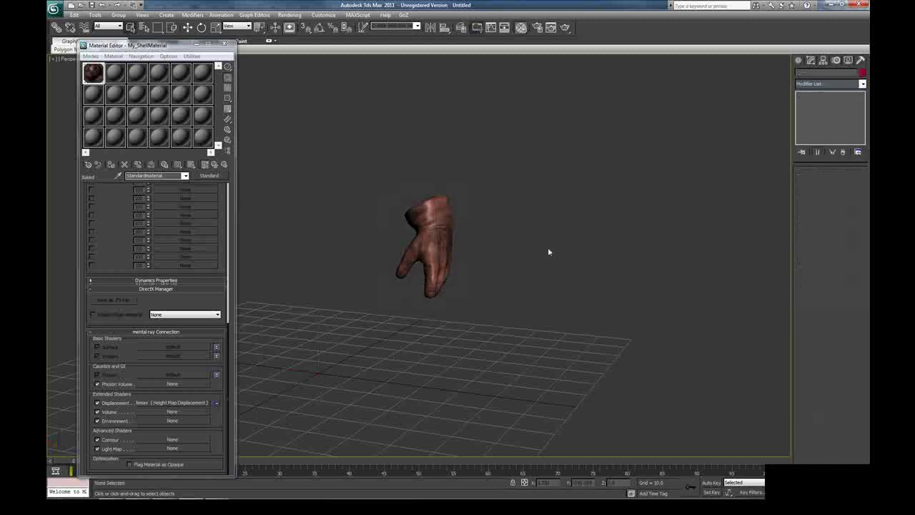
scroll(543, 258, up, 3)
alt+middle_drag(534, 266, 439, 281)
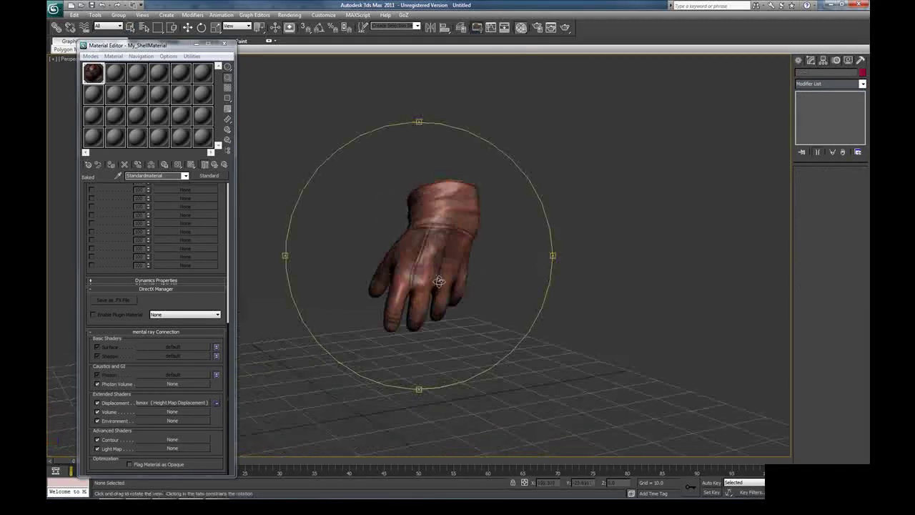
click(565, 27)
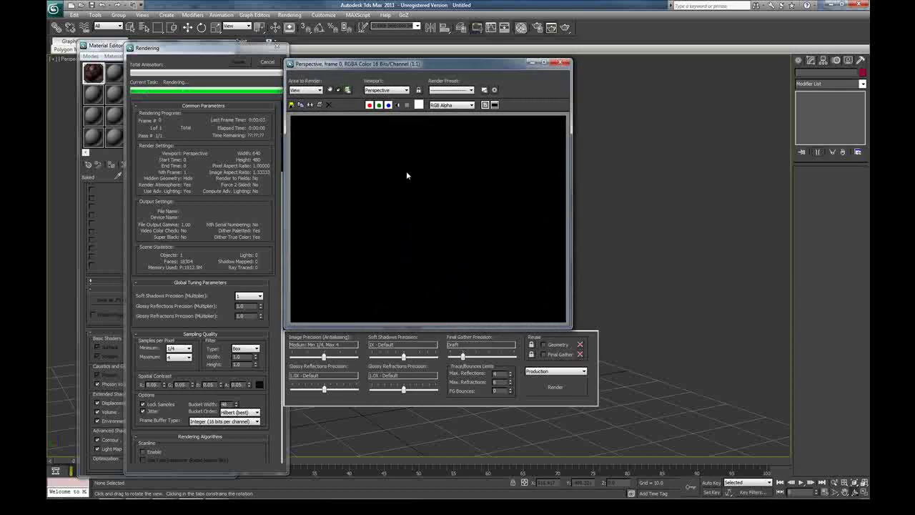
click(559, 62)
alt+middle_drag(451, 272, 495, 306)
scroll(462, 297, down, 5)
scroll(413, 300, up, 5)
scroll(511, 301, up, 5)
Step: Open the baked material's Diffuse bitmap slot and browse to Lglove1_TXTR.tif
click(215, 165)
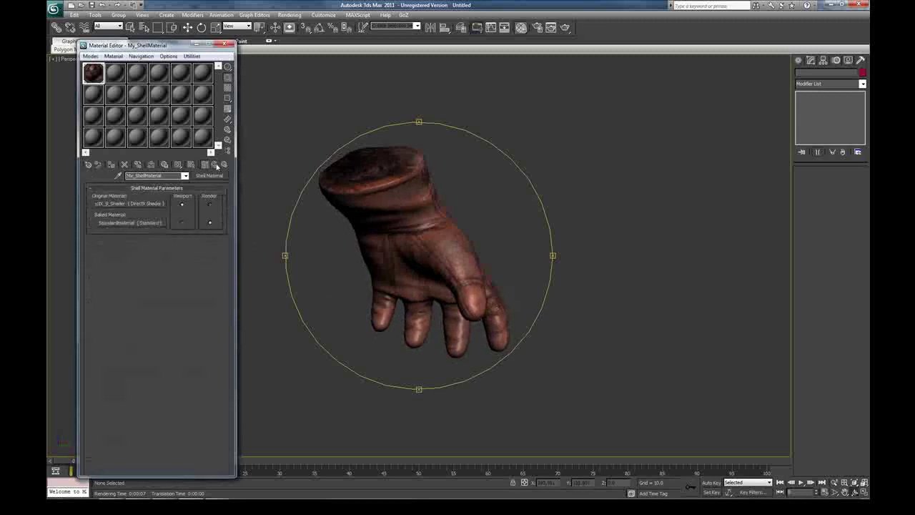
alt+middle_drag(366, 268, 321, 280)
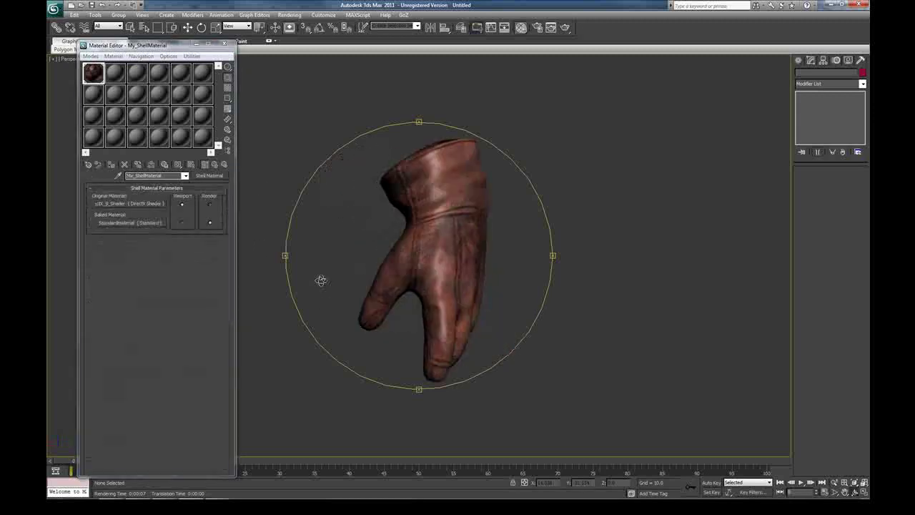
click(88, 72)
key(n)
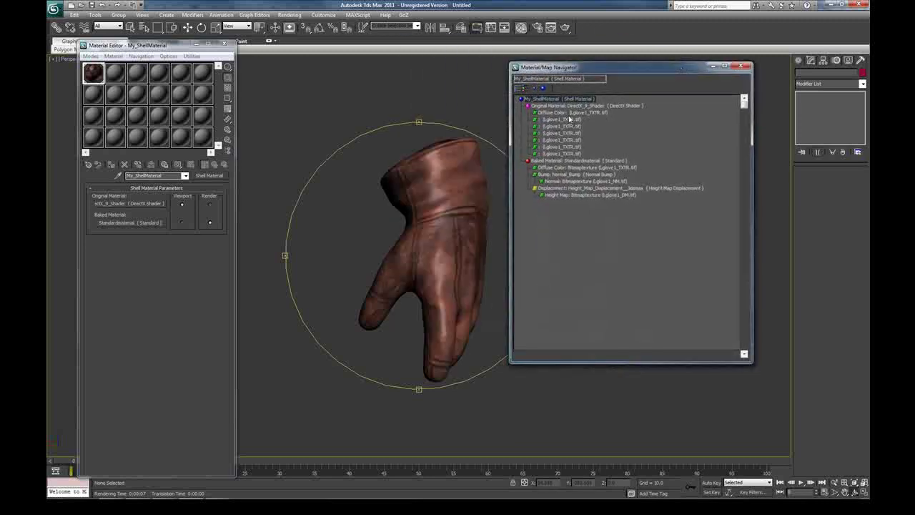
click(564, 166)
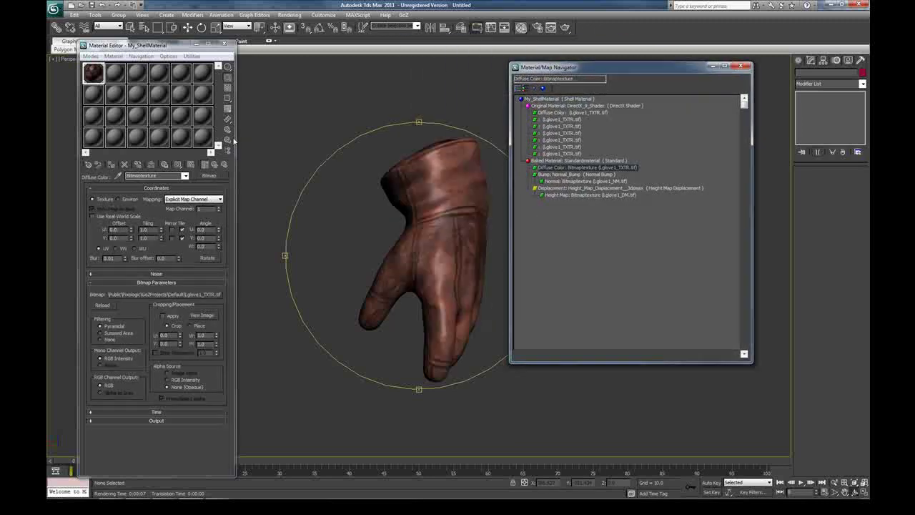
click(741, 66)
drag(462, 226, 446, 226)
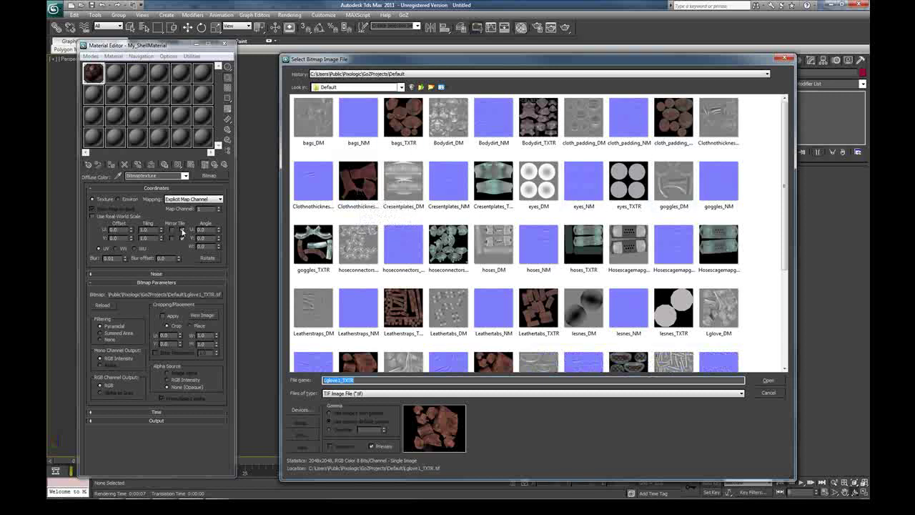
Step: Load the Lglove1_TXTR texture and orbit to view the textured glove over the grid
click(767, 381)
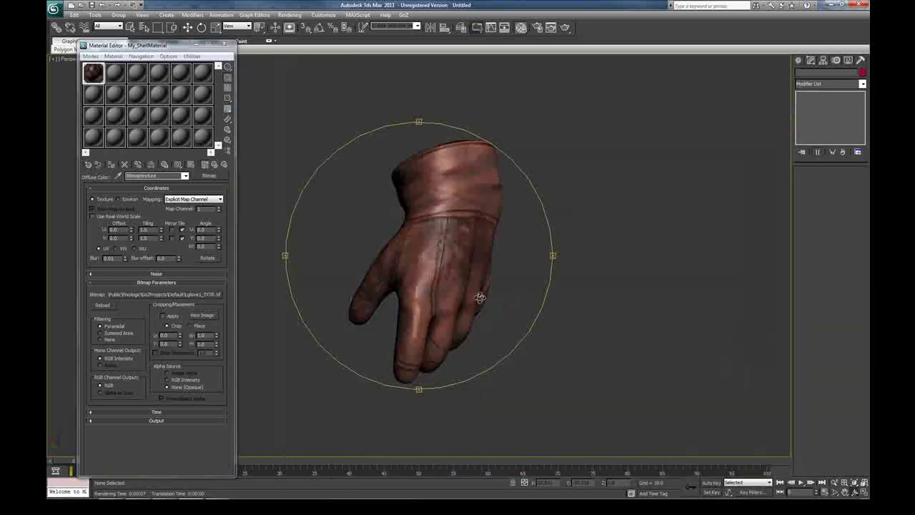
alt+middle_drag(531, 301, 426, 319)
scroll(477, 301, down, 5)
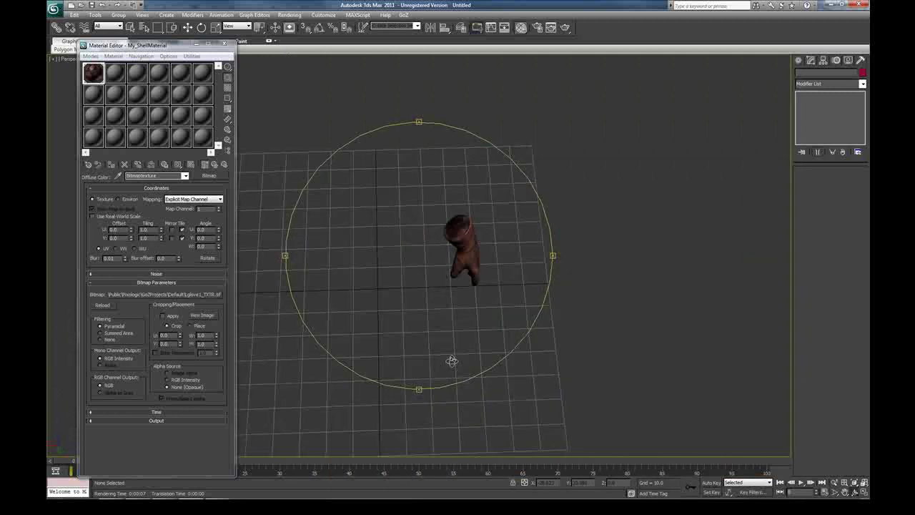
drag(451, 360, 442, 330)
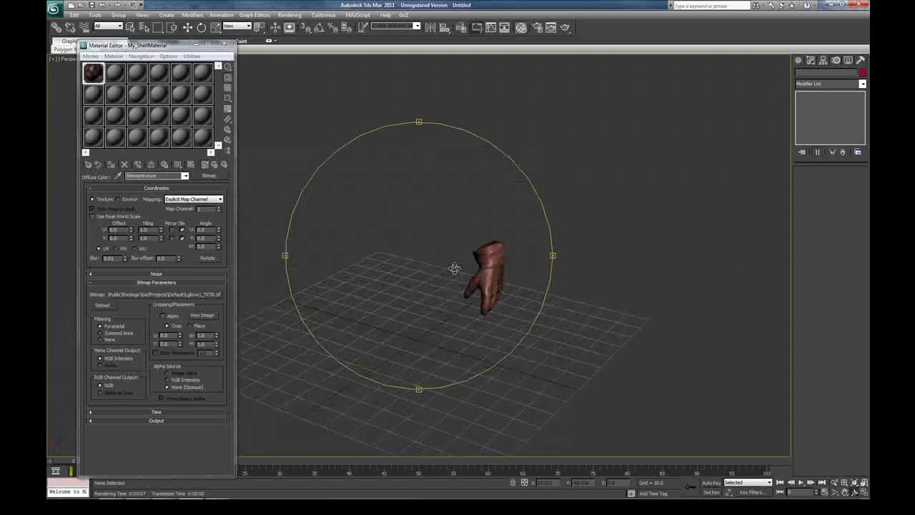
Step: Delete the Lglove1 glove from the scene
right_click(457, 265)
click(502, 257)
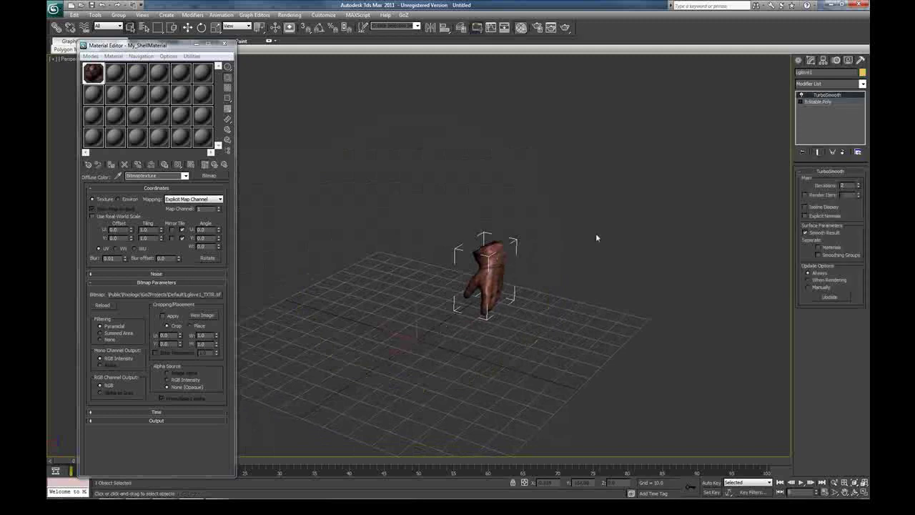
key(Delete)
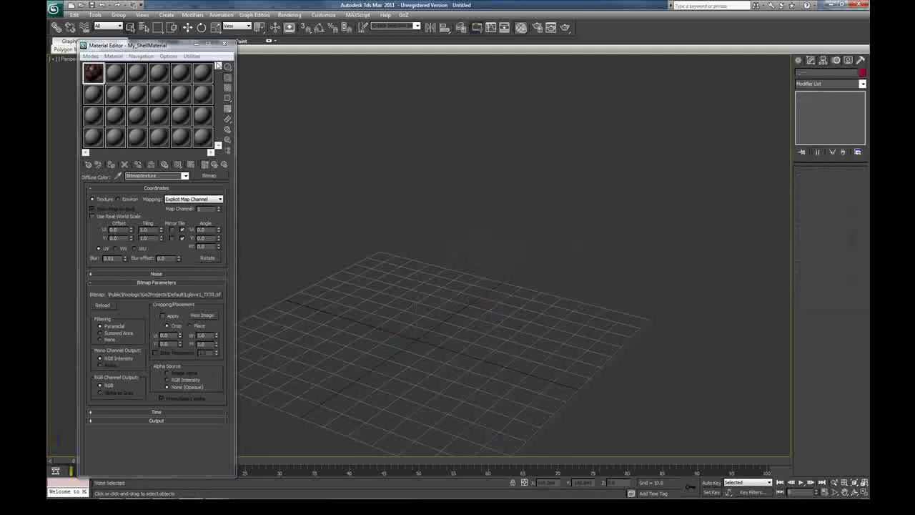
Step: Reset the Material Editor sample slots to default and minimize the editor
click(192, 56)
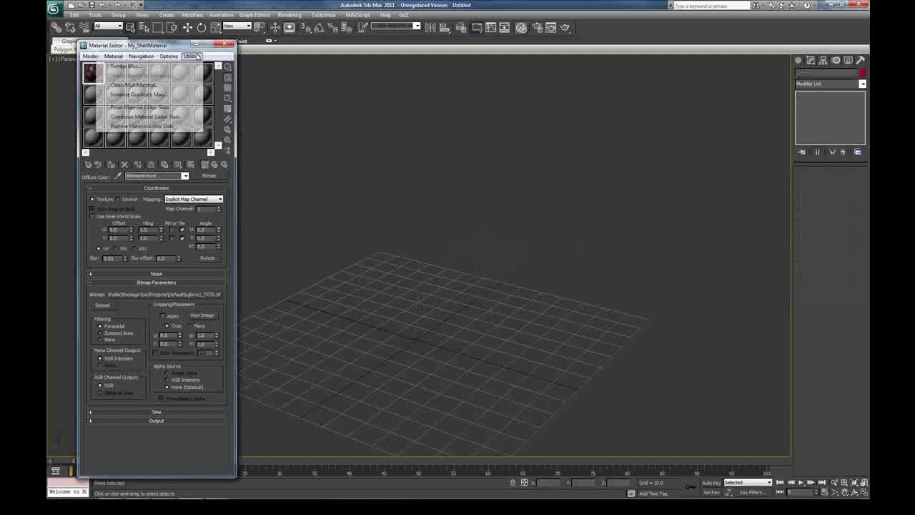
click(164, 107)
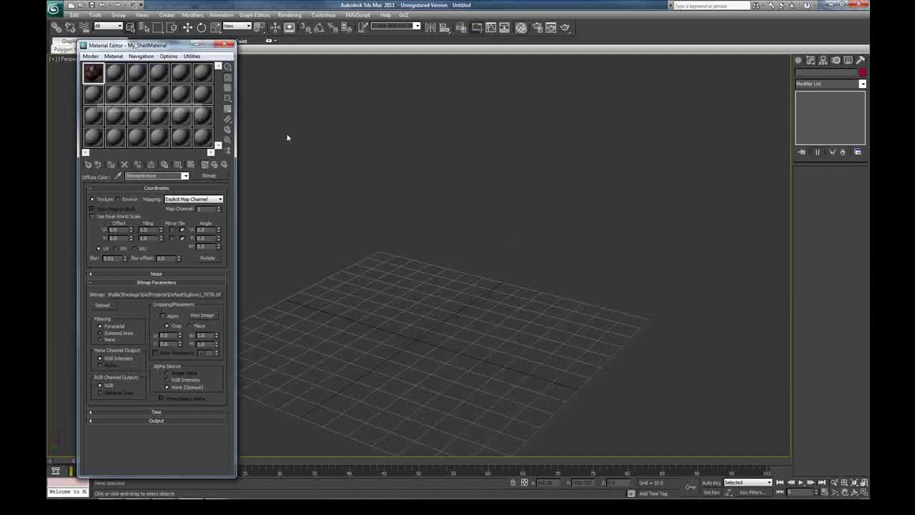
click(198, 44)
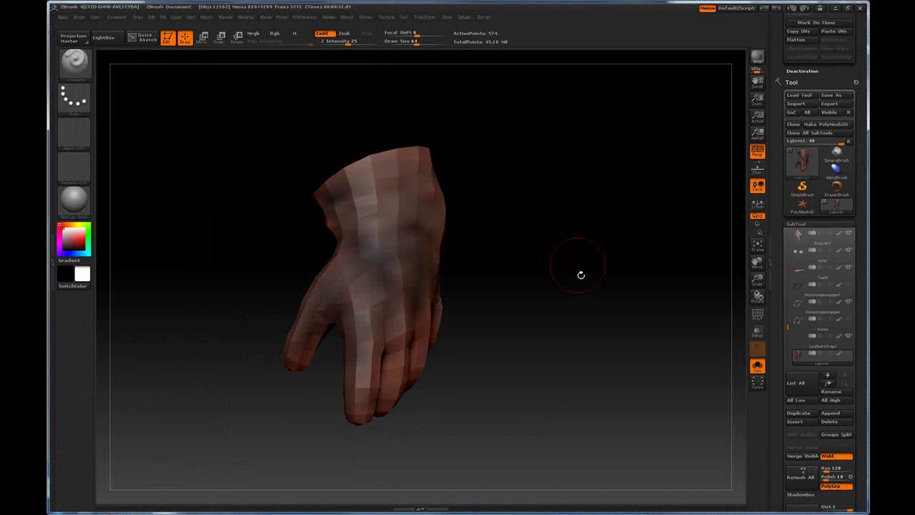
Step: Turn off Solo to show the whole character, make Bodydirt active, and rotate it
drag(581, 310, 735, 369)
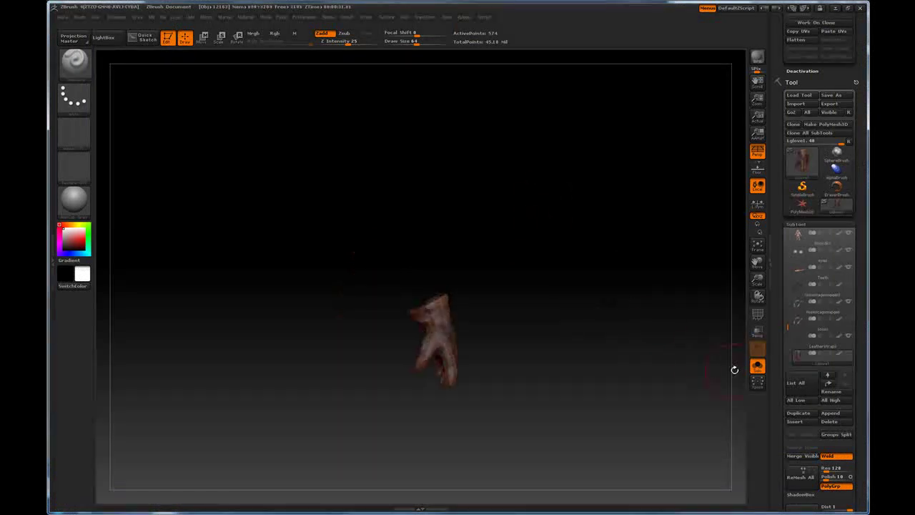
click(756, 367)
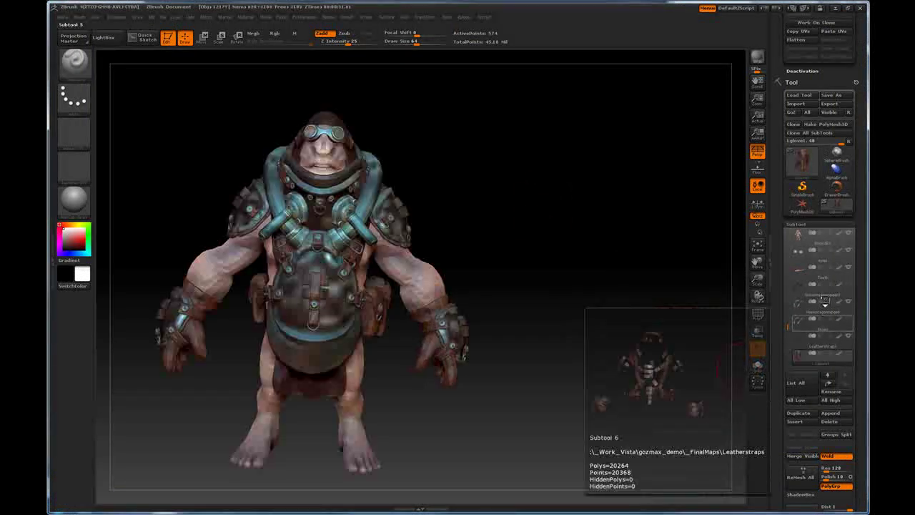
click(819, 236)
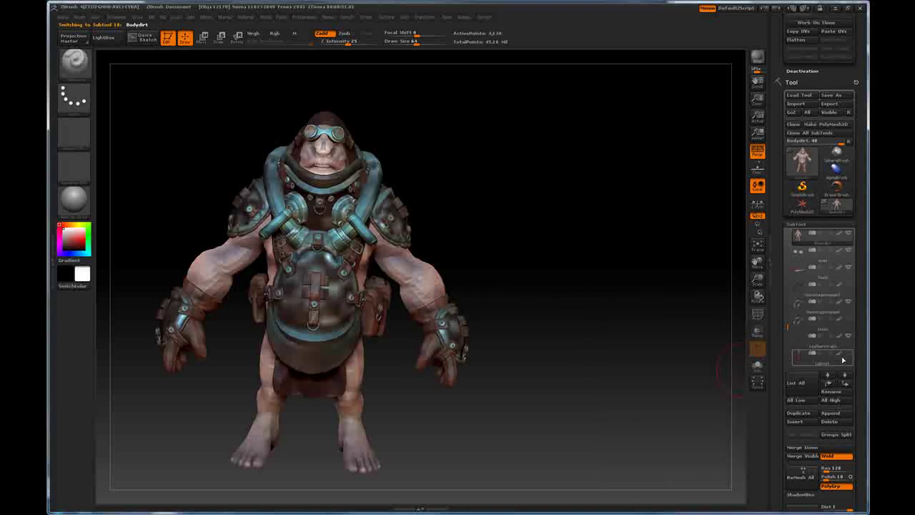
drag(629, 315, 618, 341)
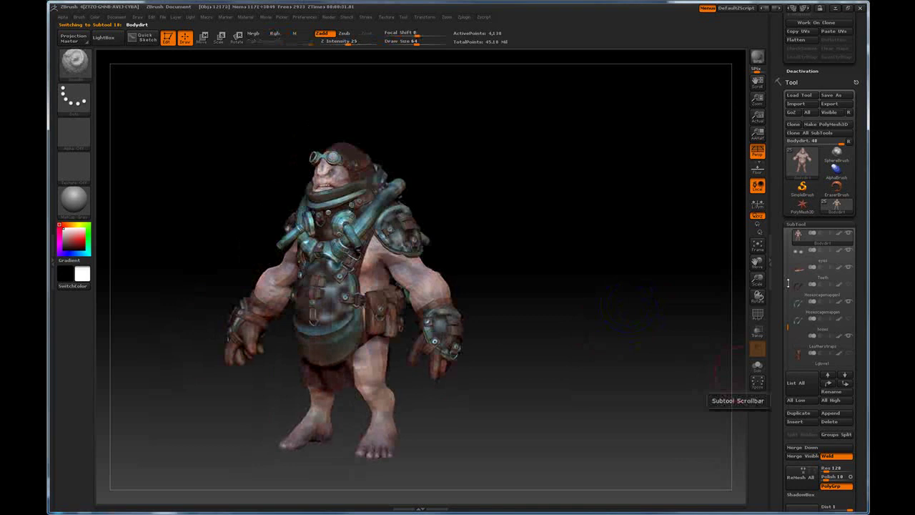
Step: Scroll the Tool palette to check the Displacement and Normal Map sections
scroll(786, 236, down, 15)
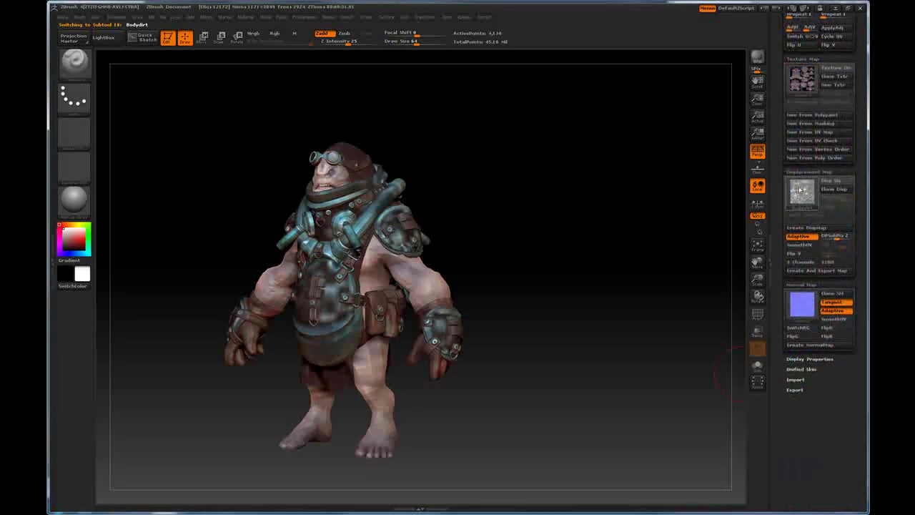
mouse_move(790, 183)
scroll(792, 172, up, 2)
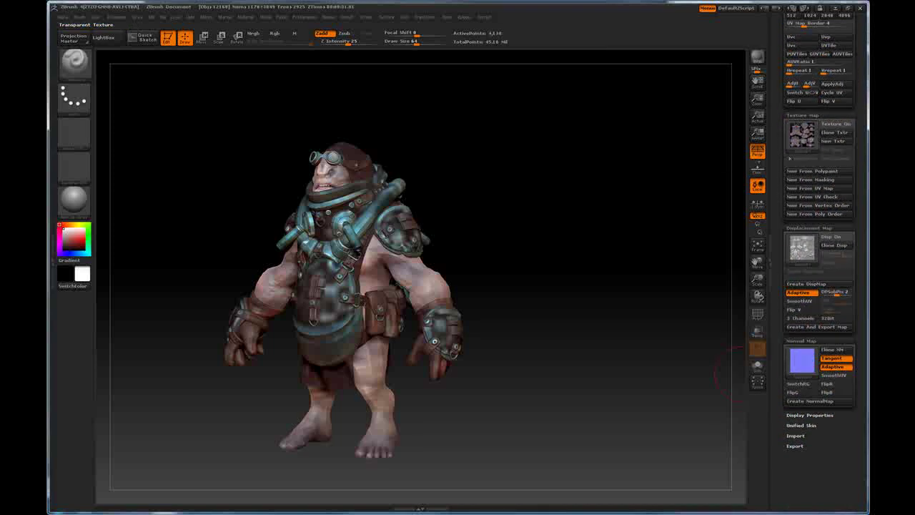
scroll(779, 291, up, 8)
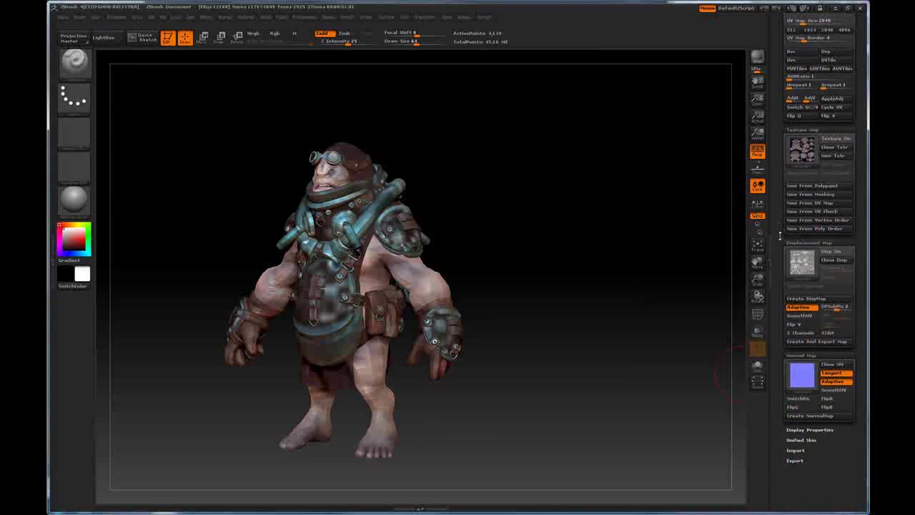
scroll(779, 291, down, 4)
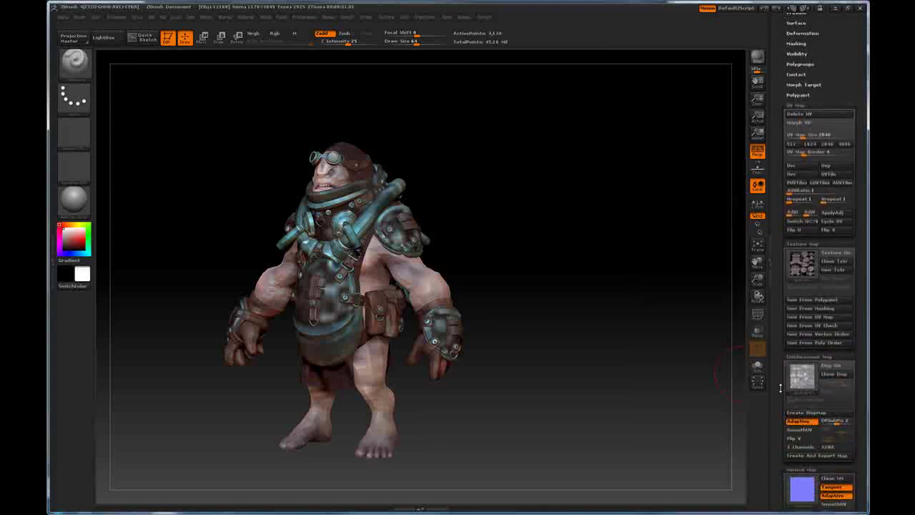
scroll(783, 274, down, 2)
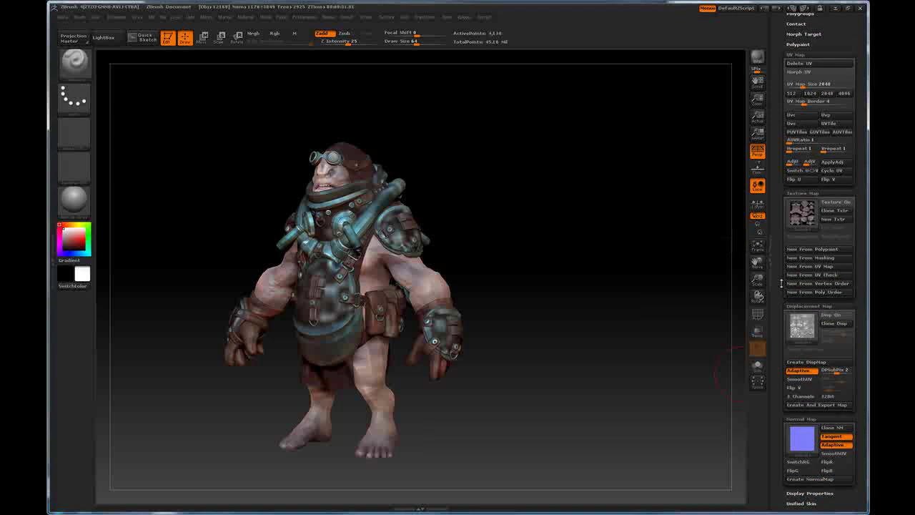
scroll(783, 293, up, 15)
scroll(781, 386, up, 4)
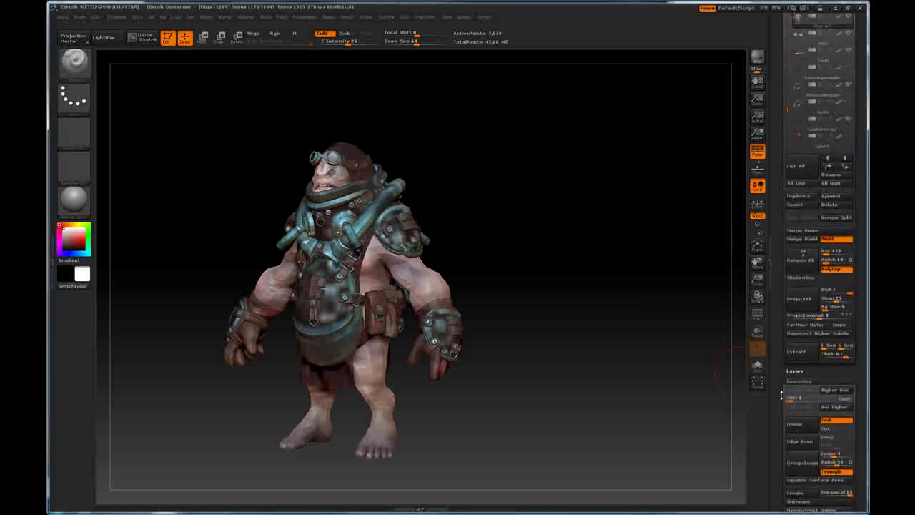
scroll(777, 317, up, 1)
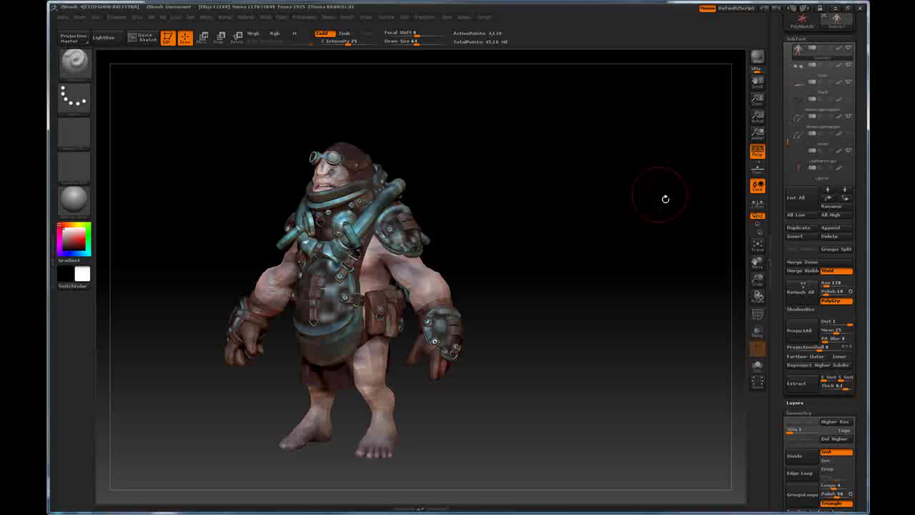
scroll(782, 341, up, 2)
scroll(781, 341, up, 2)
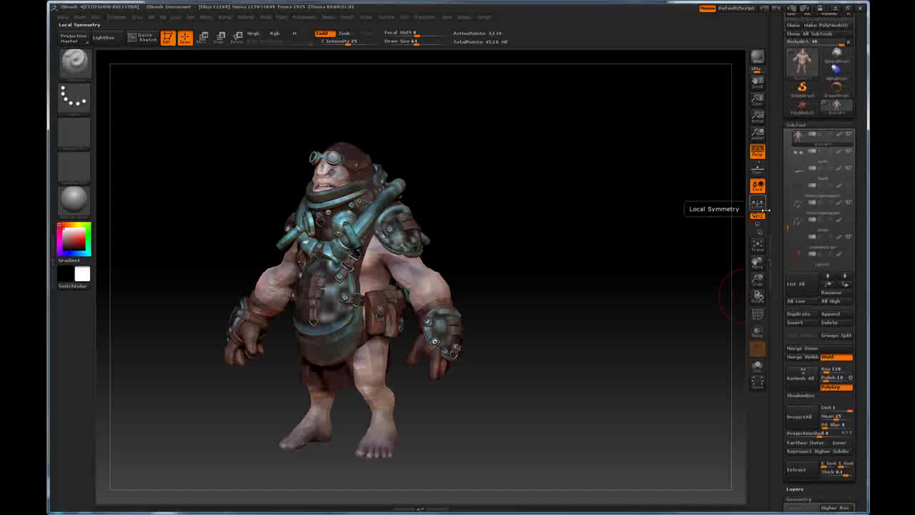
scroll(775, 191, down, 3)
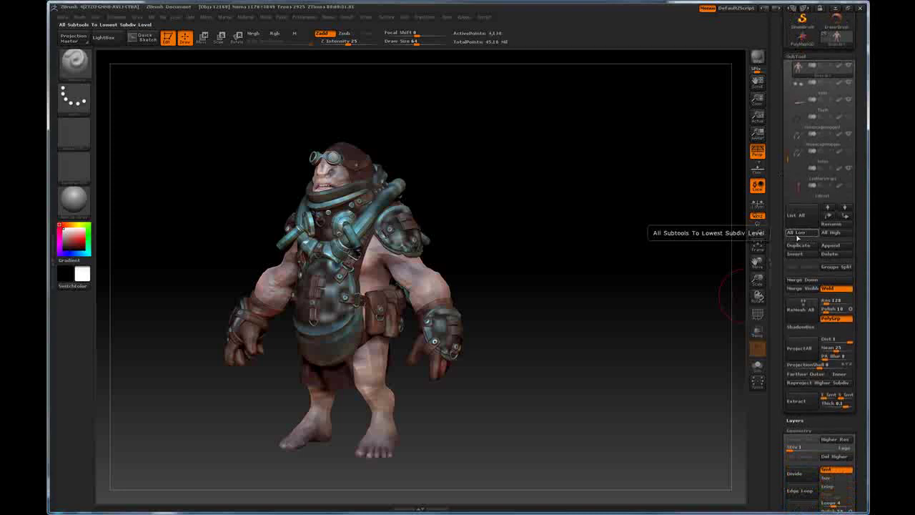
Step: Drop all subtools to their lowest subdivision level and turn the character toward the front
click(798, 233)
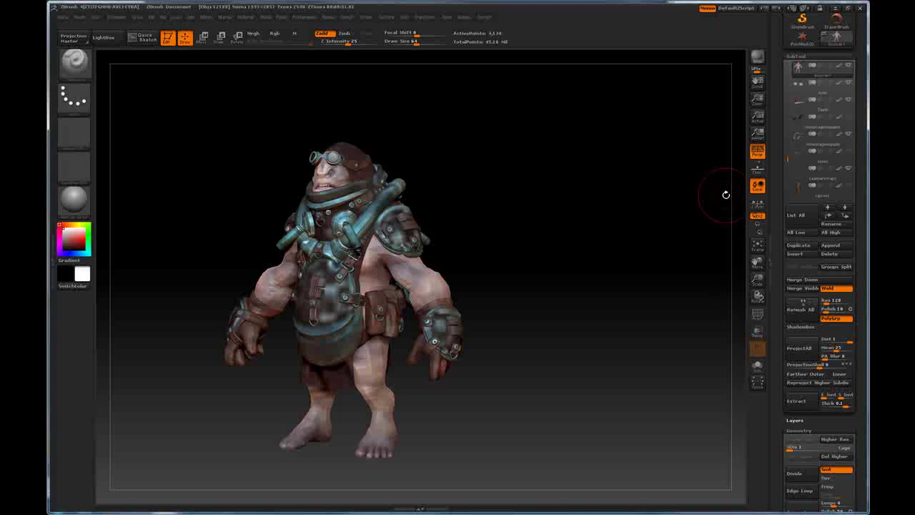
mouse_move(726, 194)
mouse_down()
mouse_move(660, 228)
mouse_move(572, 238)
mouse_move(646, 247)
mouse_move(640, 259)
mouse_up()
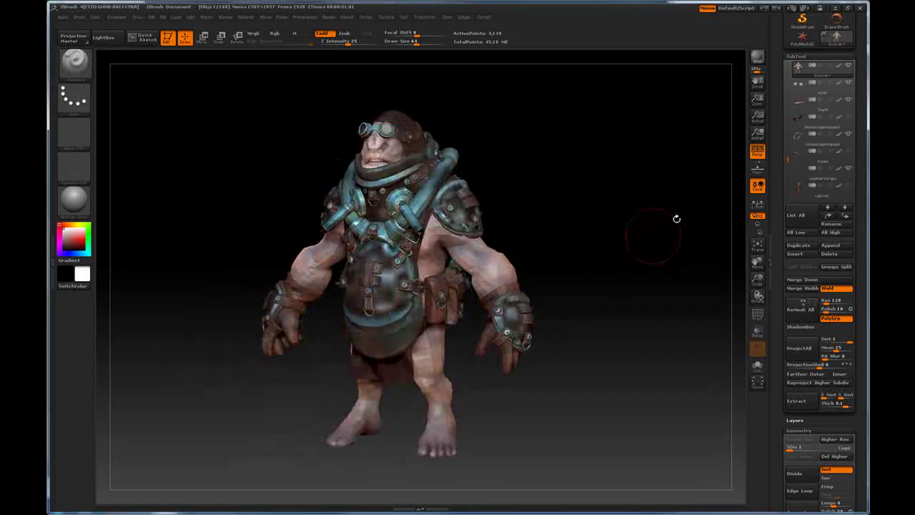
drag(778, 150, 781, 228)
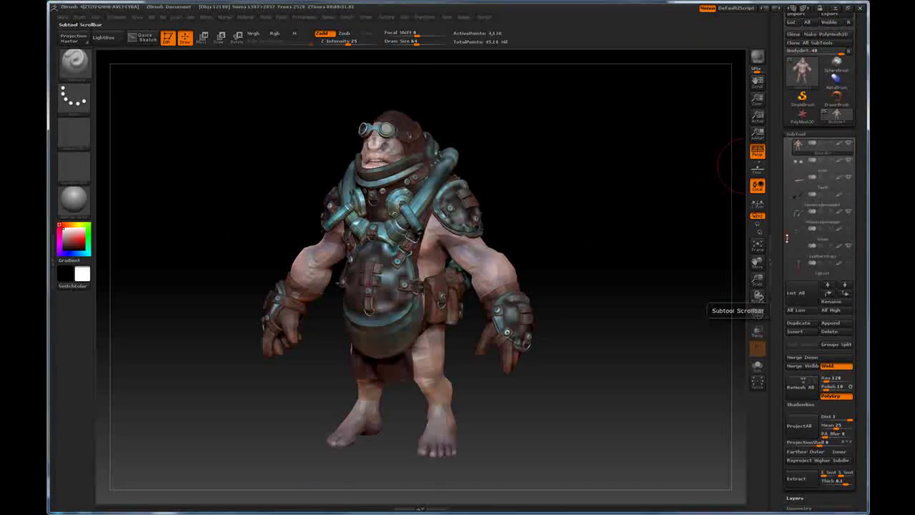
drag(787, 240, 788, 247)
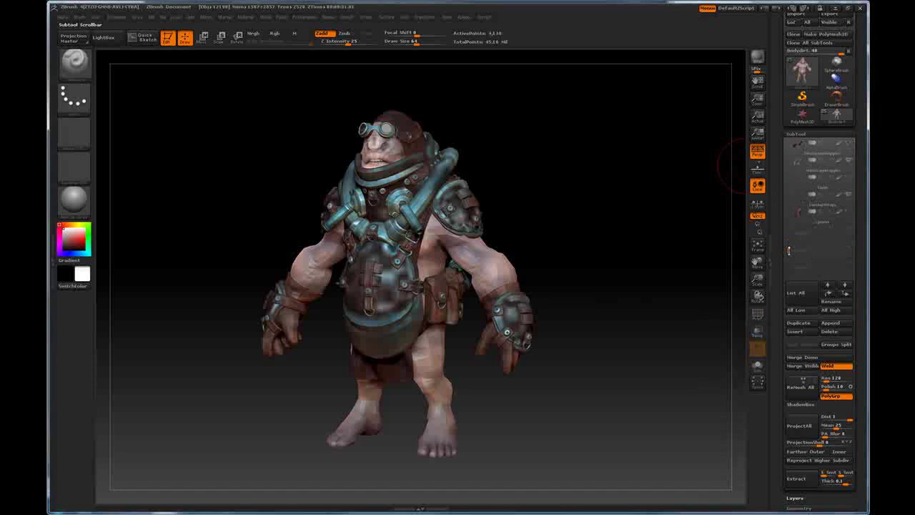
Step: Finish turning the steampunk character to a straight front view
mouse_move(820, 225)
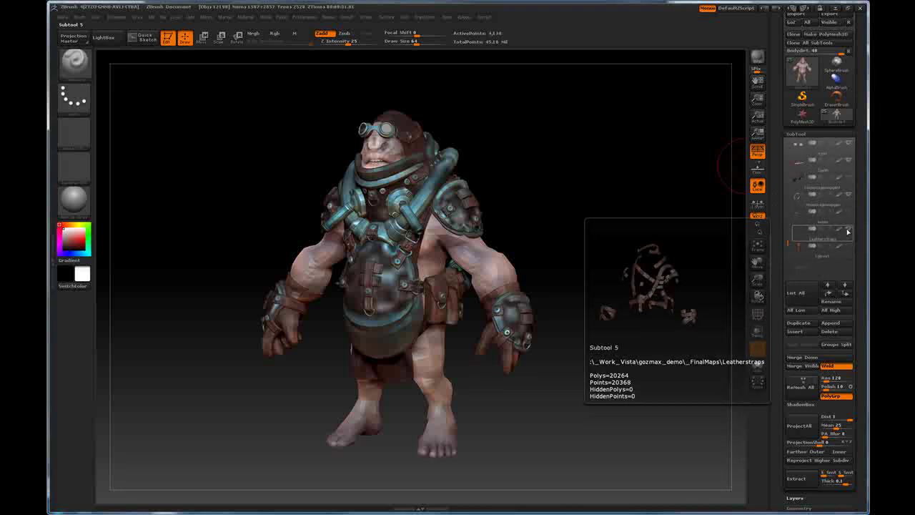
drag(788, 241, 788, 183)
mouse_move(814, 215)
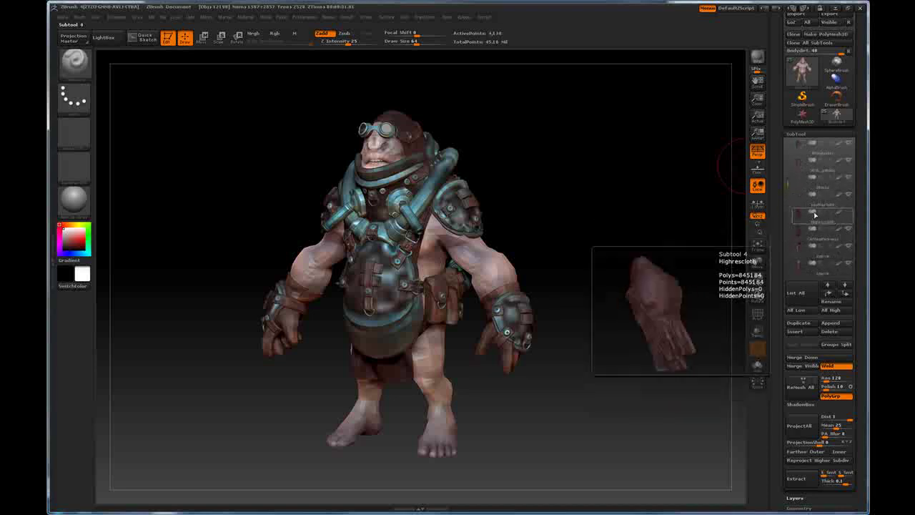
drag(787, 205, 788, 143)
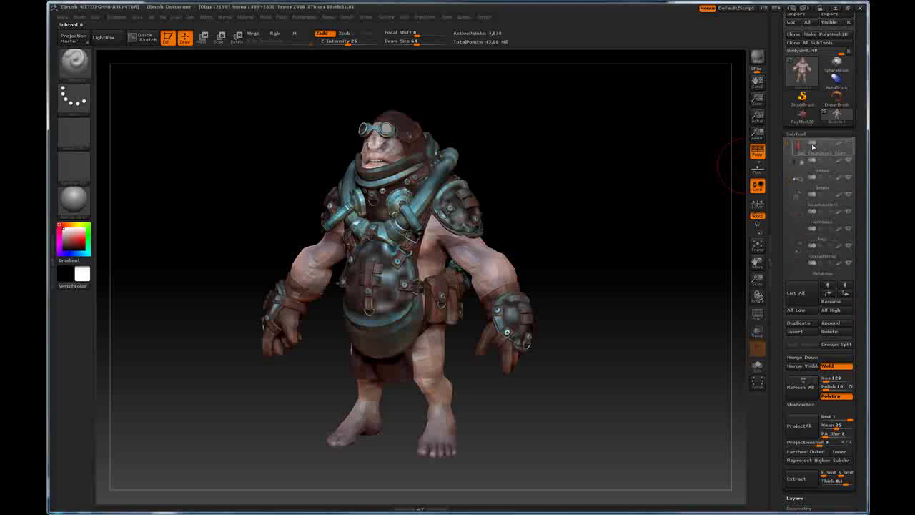
mouse_move(829, 152)
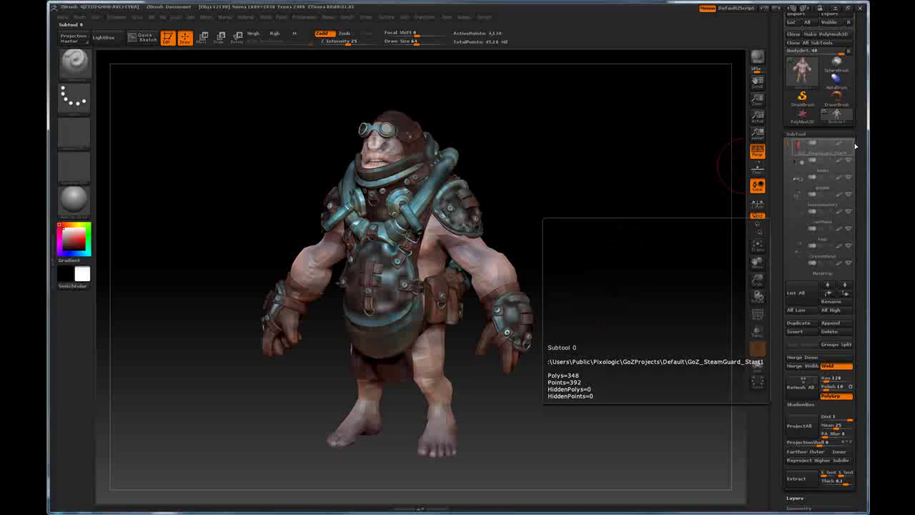
scroll(765, 143, up, 2)
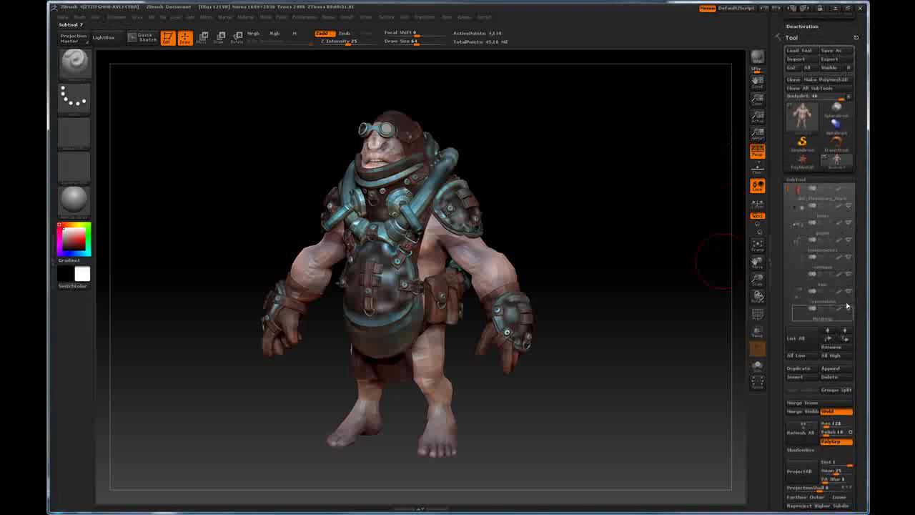
shift+drag(631, 178, 636, 178)
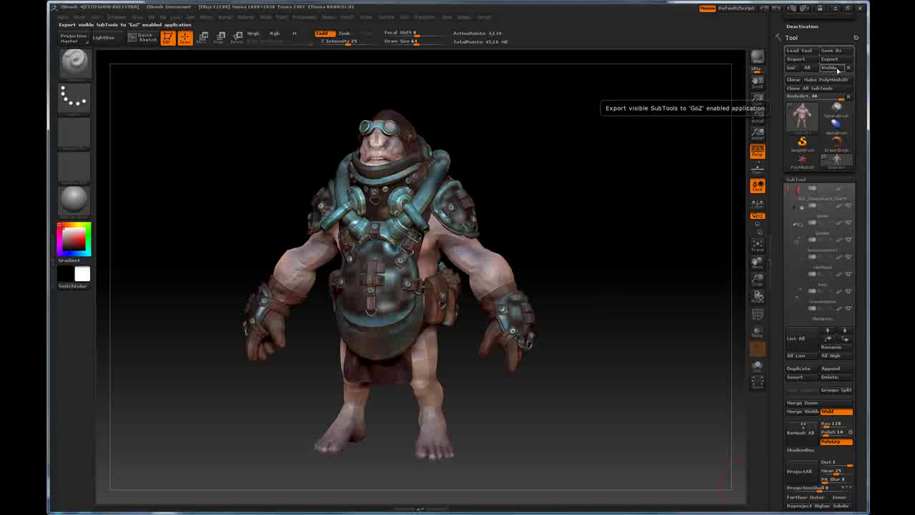
Step: Send the visible subtools with GoZ Visible and continue past the GoZ notice
click(836, 70)
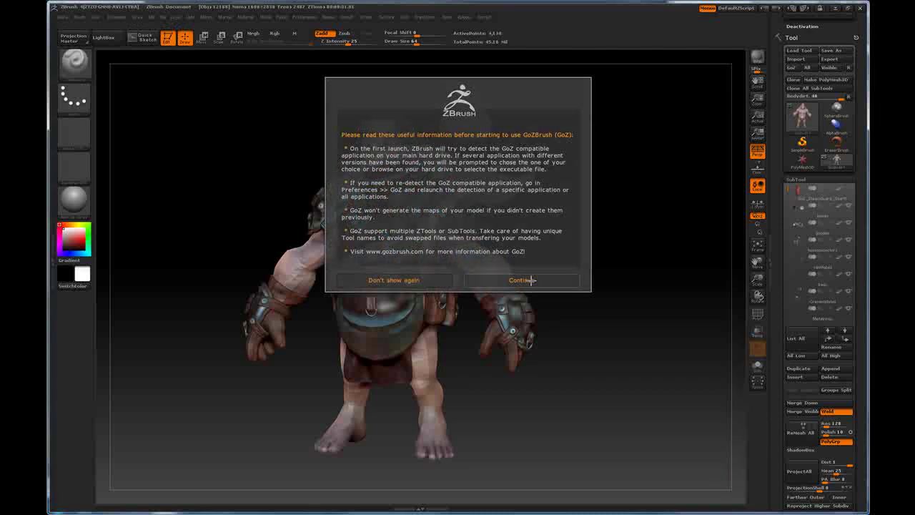
click(531, 280)
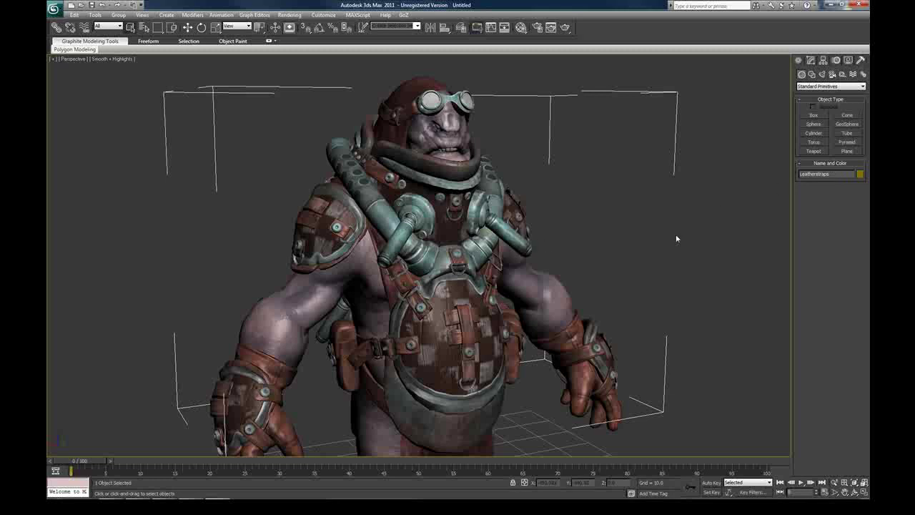
Step: Zoom out and orbit the Perspective view to frame the whole character
scroll(650, 232, down, 4)
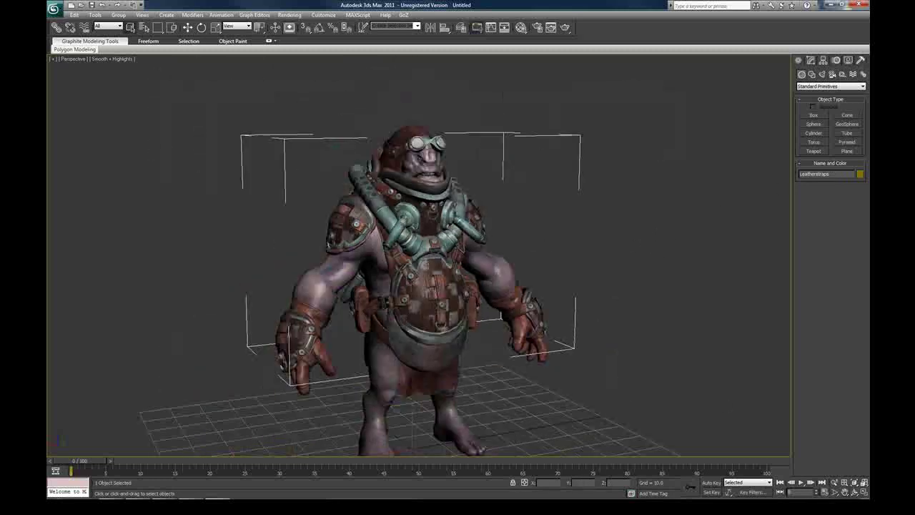
alt+middle_drag(457, 297, 489, 278)
scroll(433, 295, up, 3)
Step: Load the character's shell material into an empty Material Editor slot with the eyedropper
key(m)
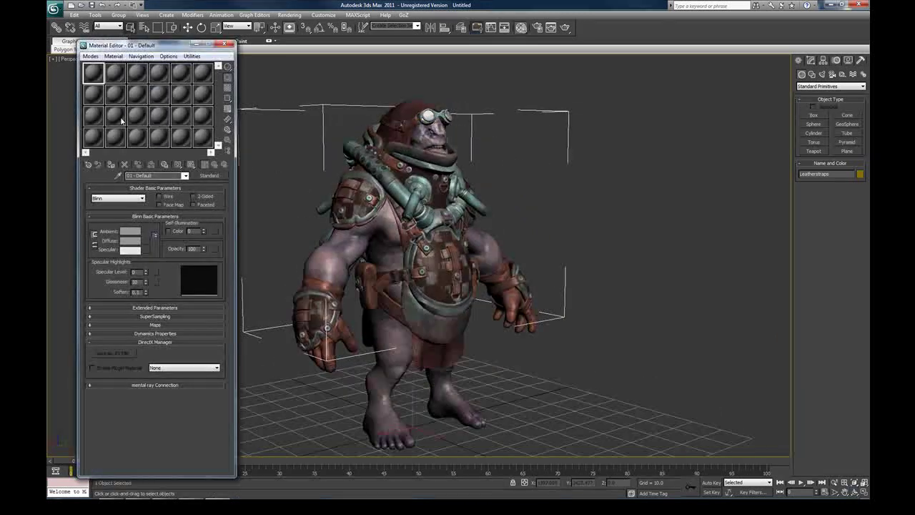
click(115, 137)
click(118, 177)
click(432, 166)
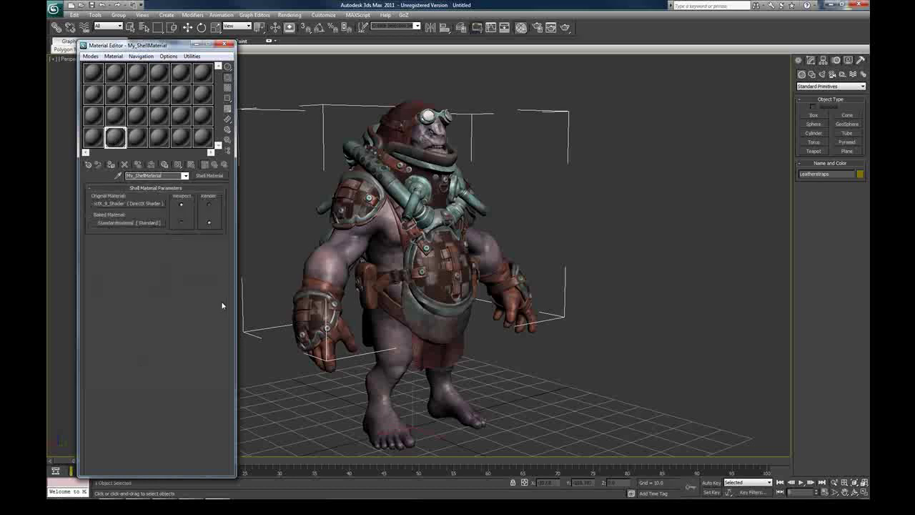
Step: Check the baked material's mental ray height map displacement under Maps and mental ray Connection
click(159, 223)
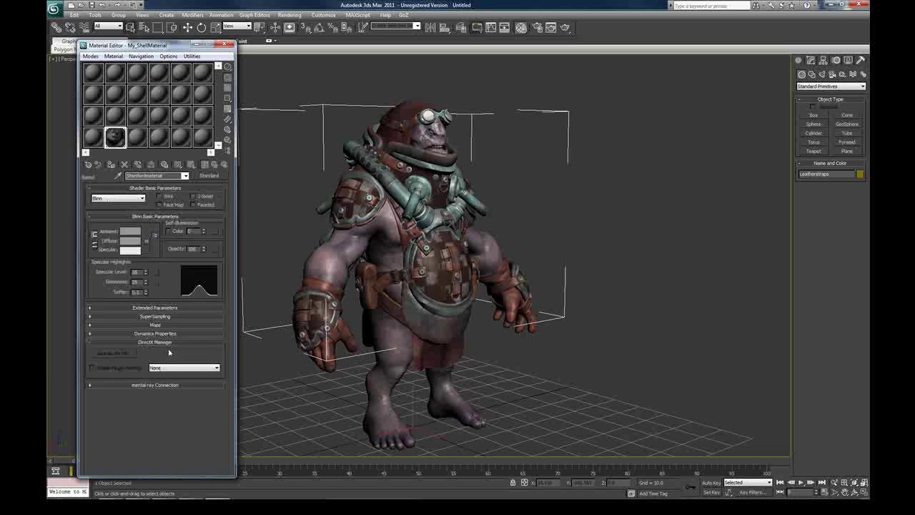
click(156, 325)
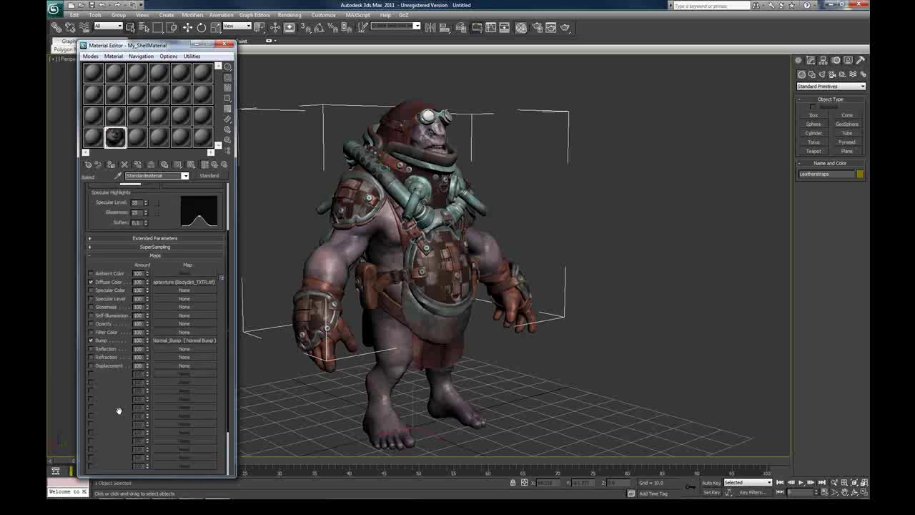
scroll(119, 322, down, 2)
click(128, 470)
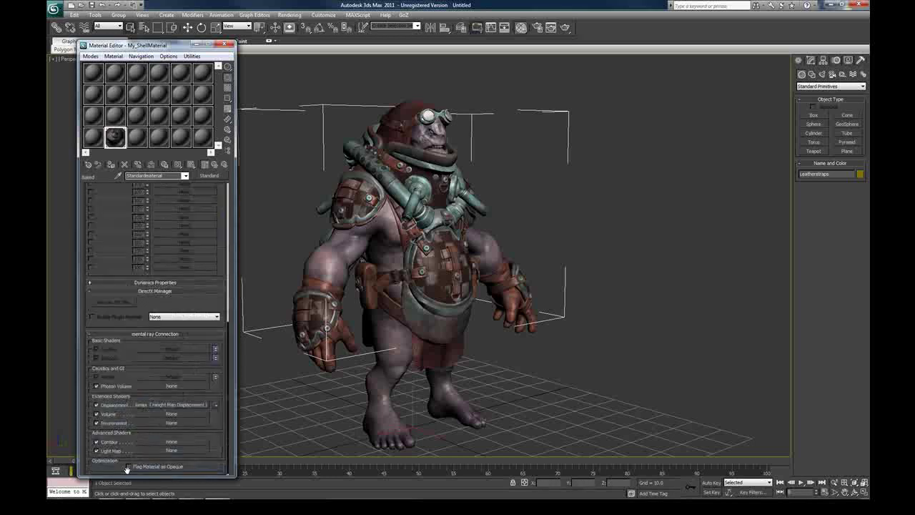
click(163, 405)
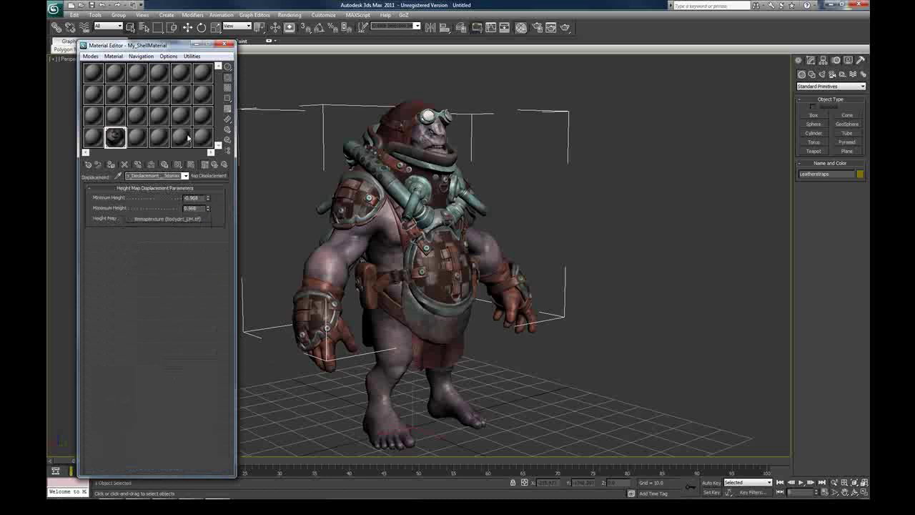
Step: Close the Material Editor and deselect the character
click(226, 45)
click(291, 205)
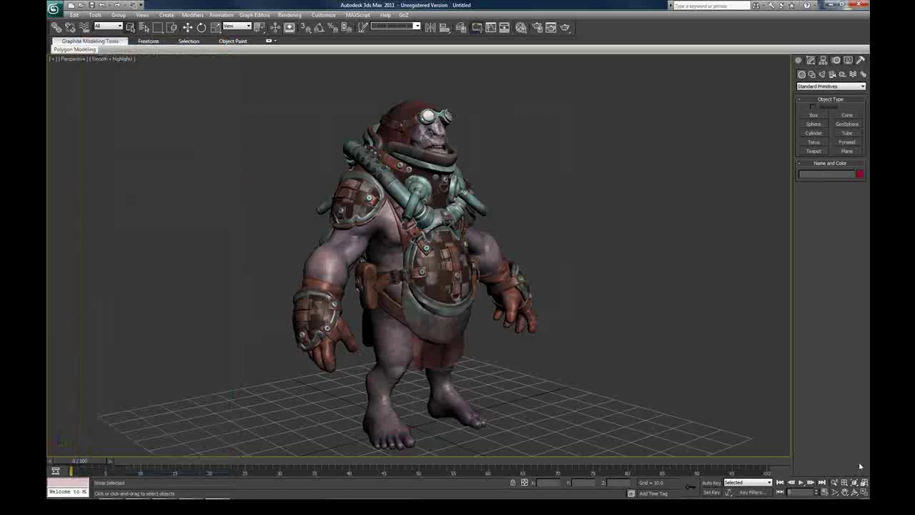
click(855, 494)
Step: Arc-rotate the Perspective view to a front view of the character
drag(658, 362, 447, 272)
scroll(544, 321, down, 3)
scroll(430, 275, down, 2)
scroll(431, 275, up, 3)
right_click(576, 249)
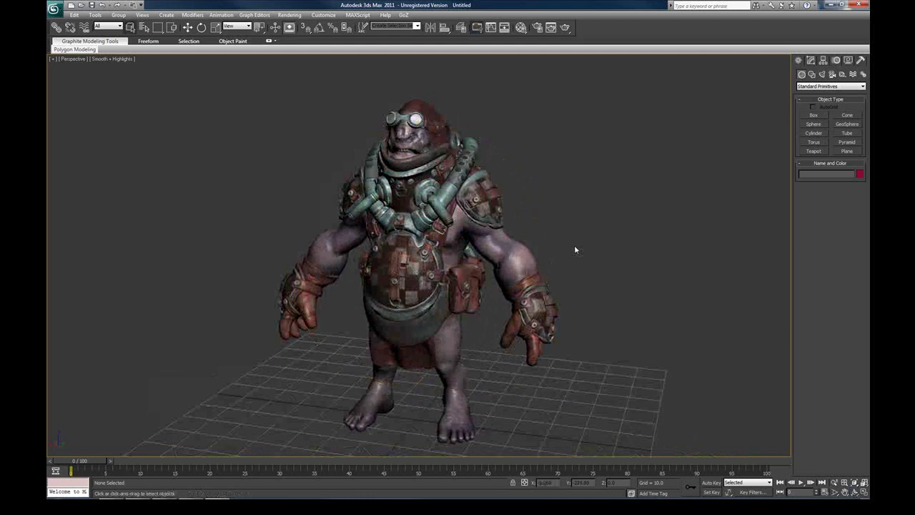
Step: Render the Perspective view with mental ray and move the rendered frame window left
click(565, 27)
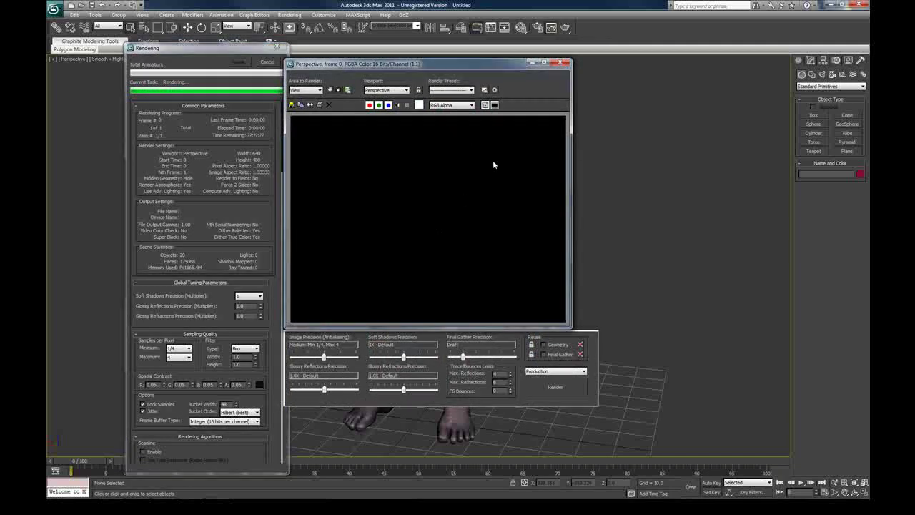
drag(489, 64, 592, 61)
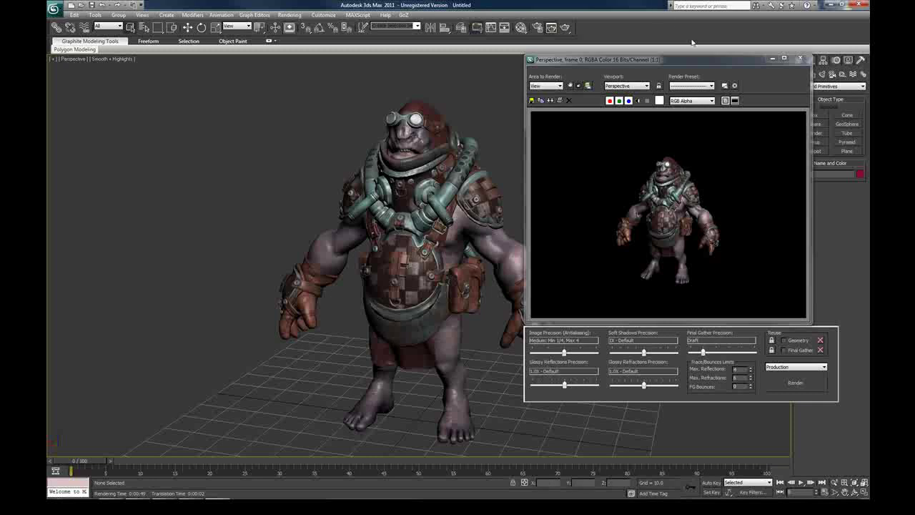
click(671, 210)
drag(728, 60, 293, 73)
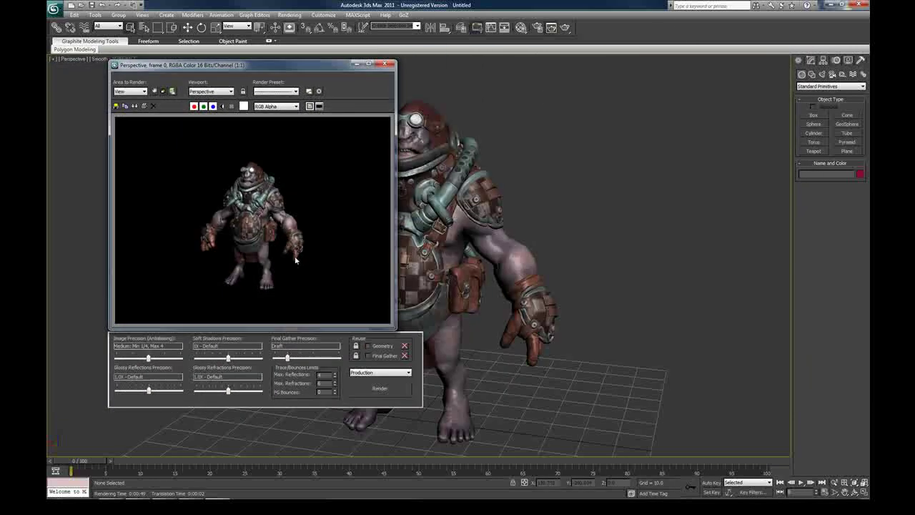
scroll(241, 225, up, 2)
scroll(242, 225, down, 2)
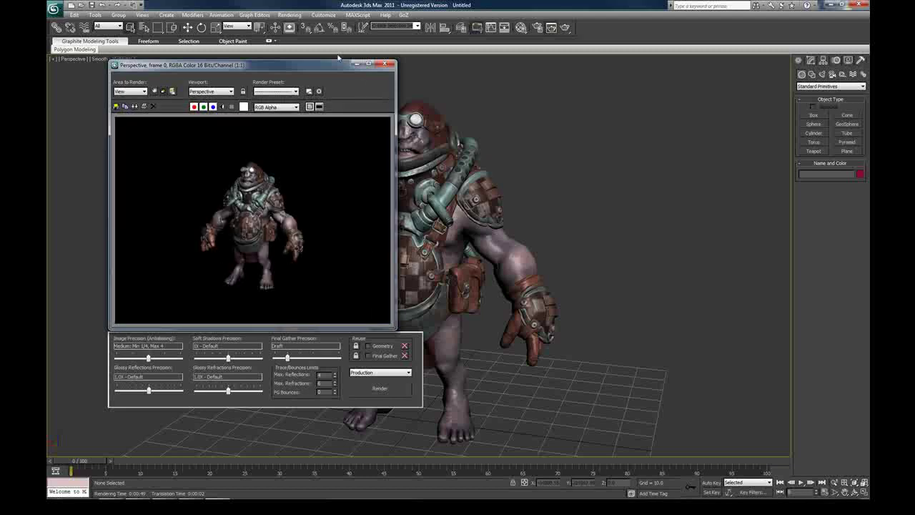
drag(299, 73, 273, 78)
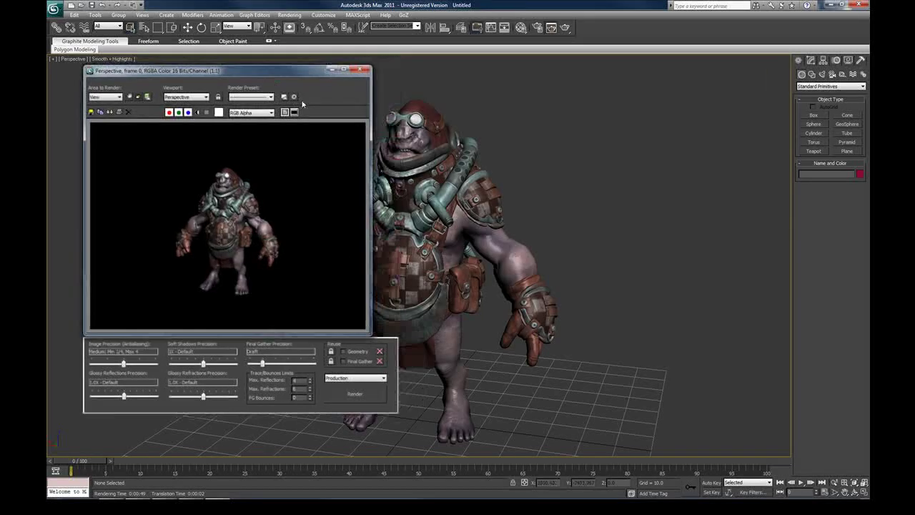
Step: Close the rendered frame and marquee-select all 20 character pieces
click(362, 70)
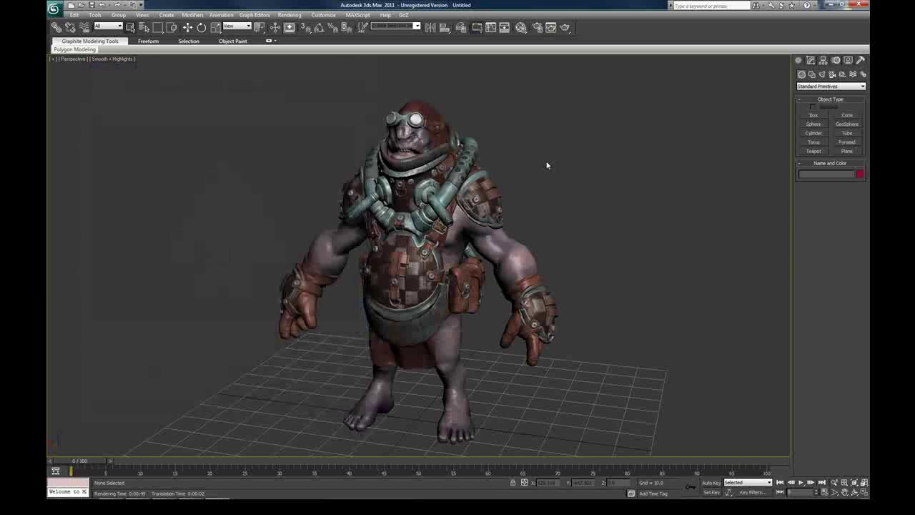
click(411, 313)
click(619, 261)
scroll(442, 255, down, 3)
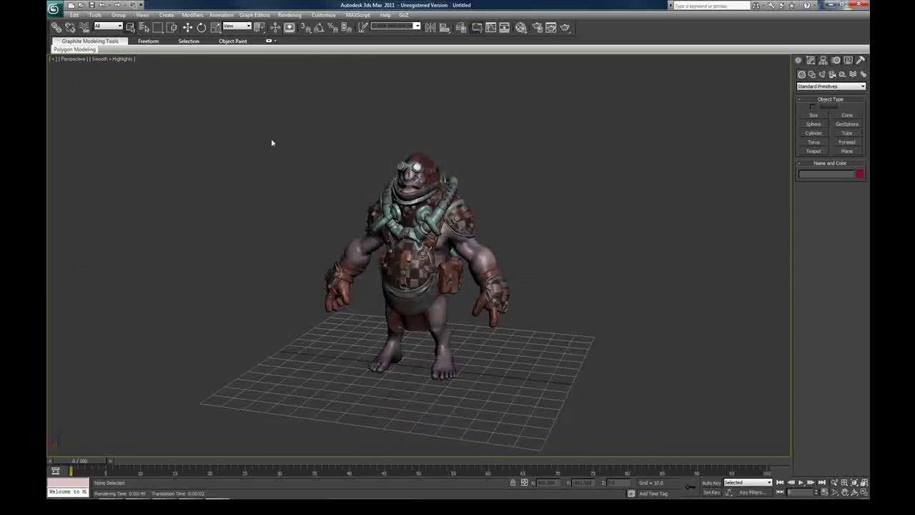
drag(259, 132, 591, 439)
Step: Add a TurboSmooth modifier to the selected pieces in the Modify panel
click(811, 60)
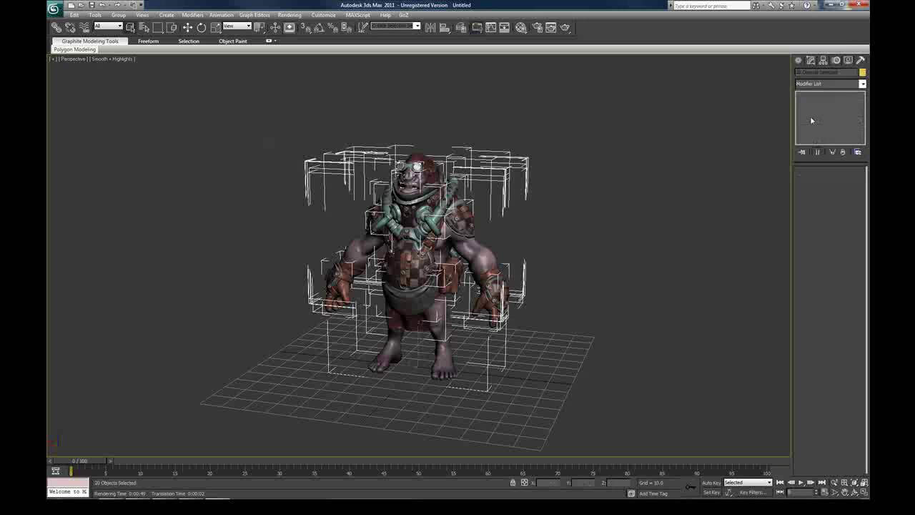
click(815, 85)
scroll(813, 429, down, 10)
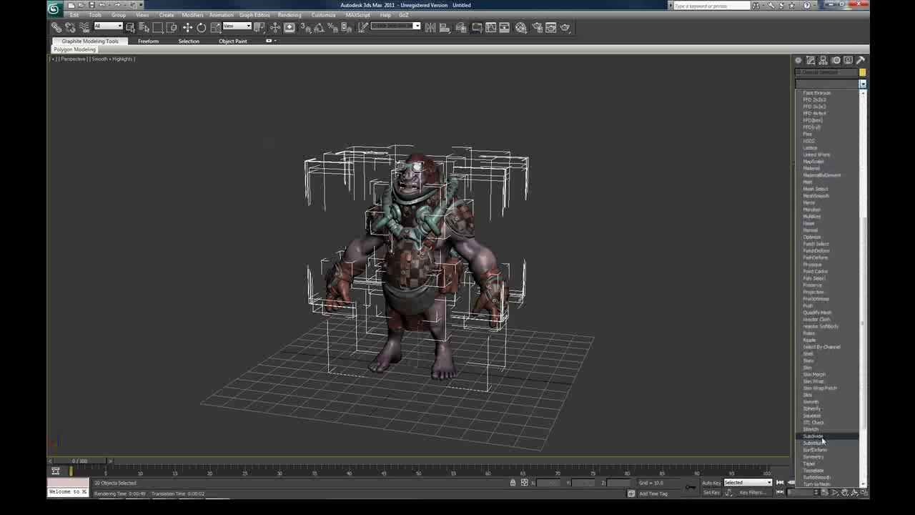
click(815, 477)
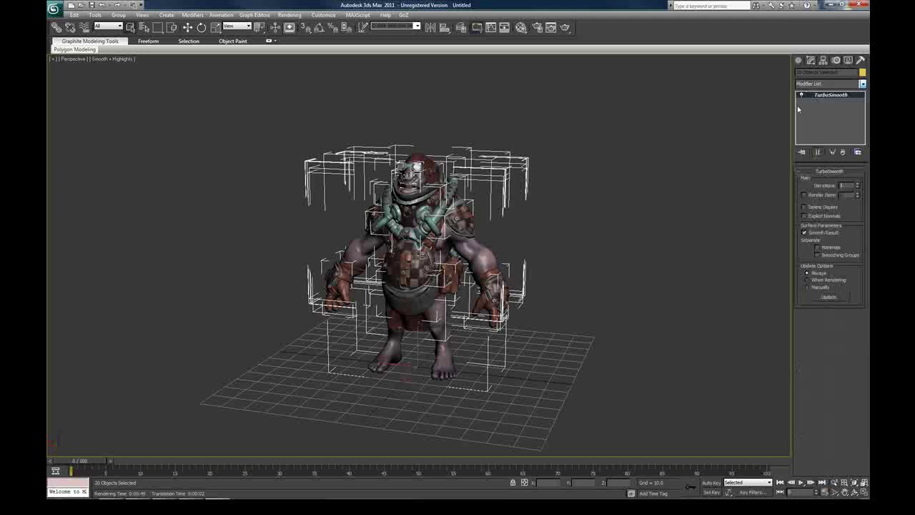
Step: Deselect the pieces and orbit so the character faces the camera
click(557, 278)
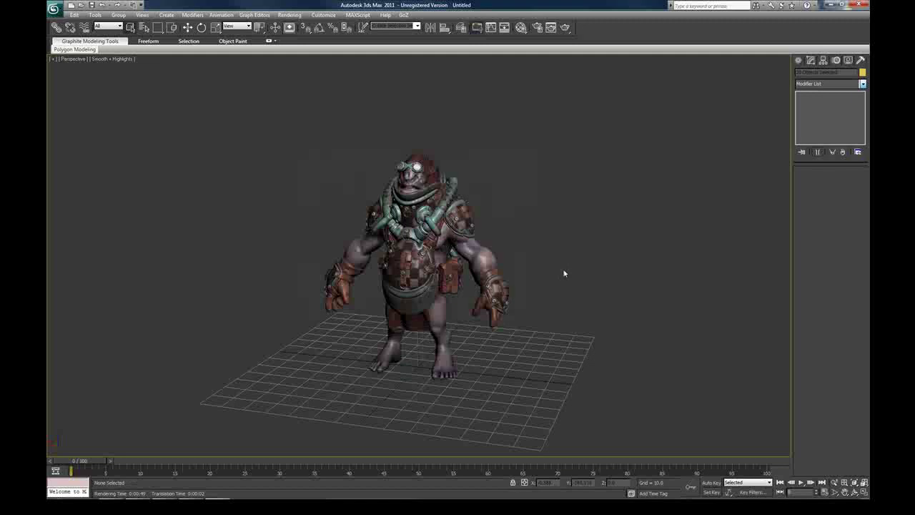
scroll(564, 273, up, 3)
alt+middle_drag(428, 272, 447, 270)
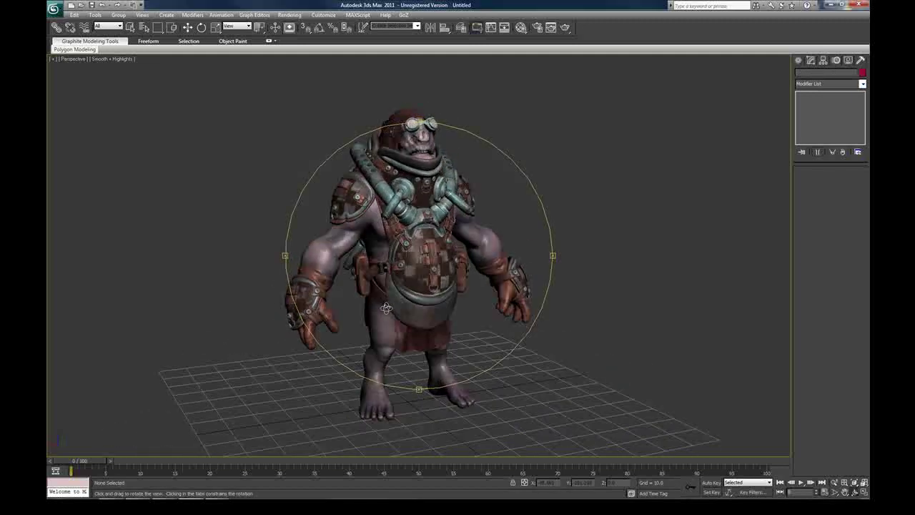
alt+middle_drag(386, 308, 435, 286)
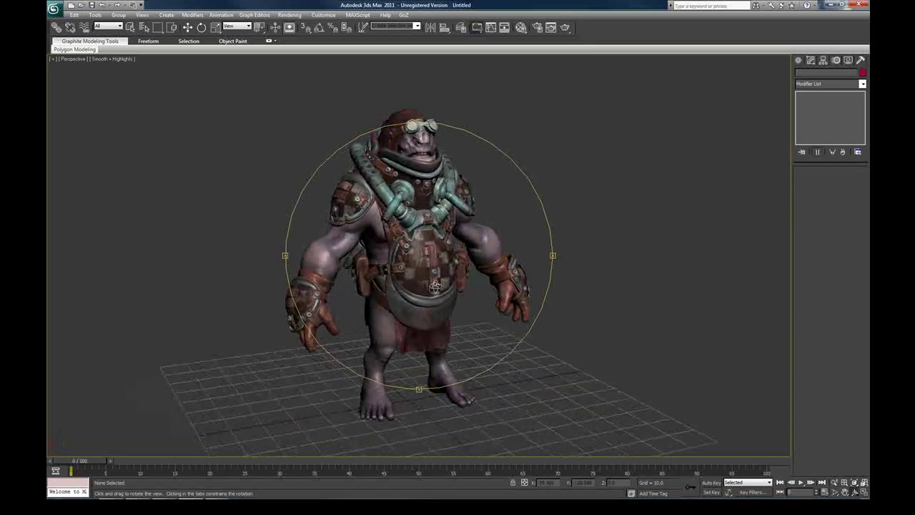